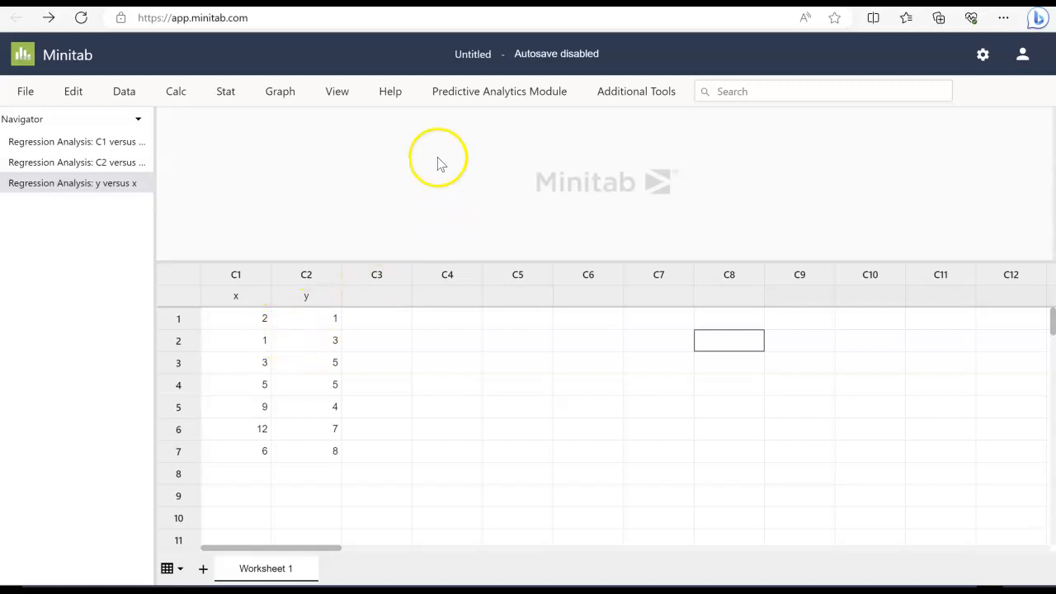
Open the Fit Regression Model dialog and clear its existing response and predictor entries
click(249, 299)
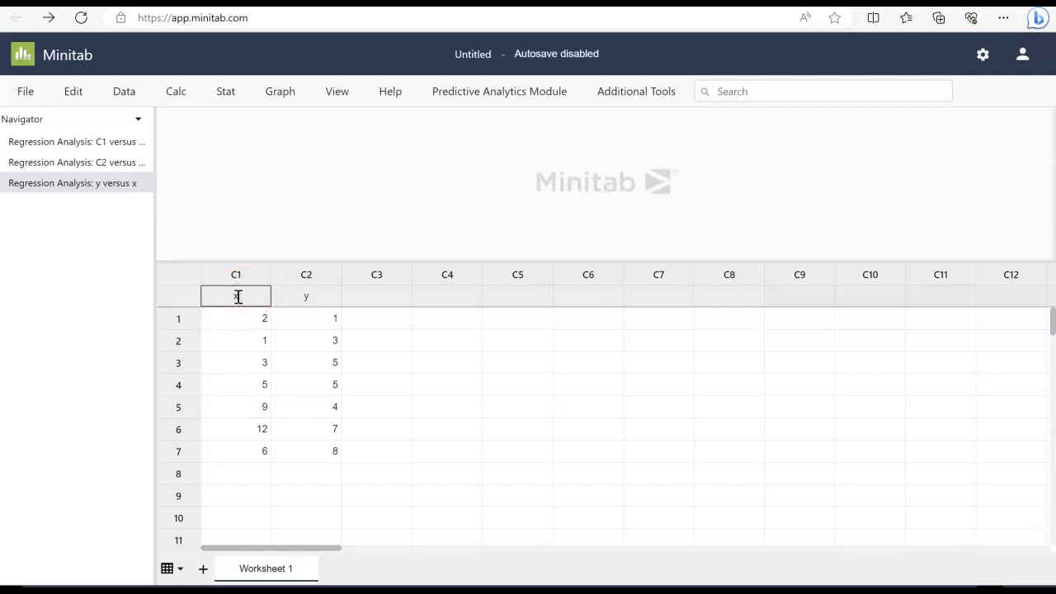
key(Return)
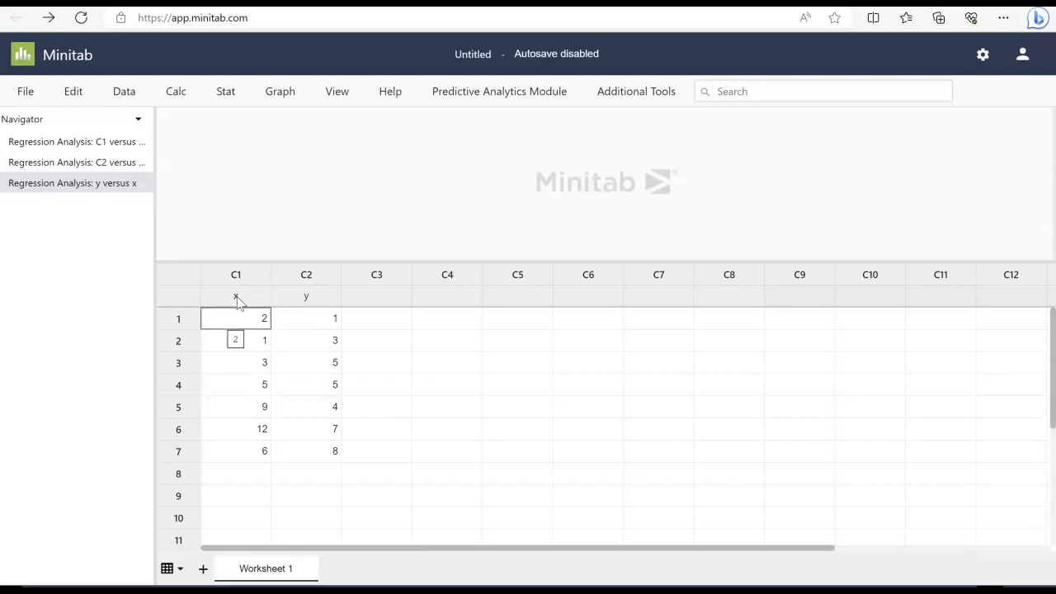
click(231, 97)
click(252, 149)
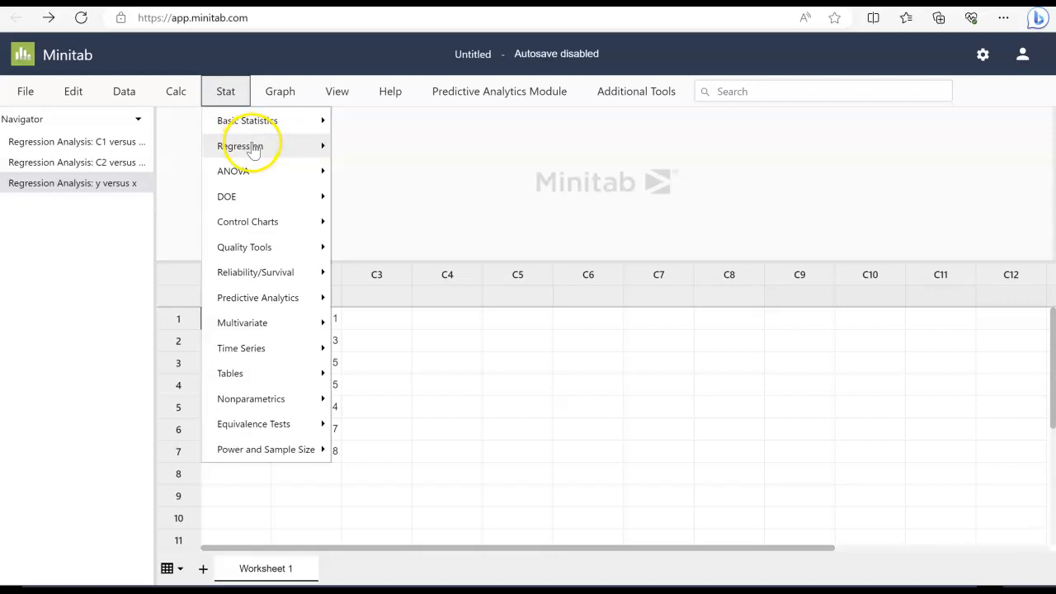
click(254, 150)
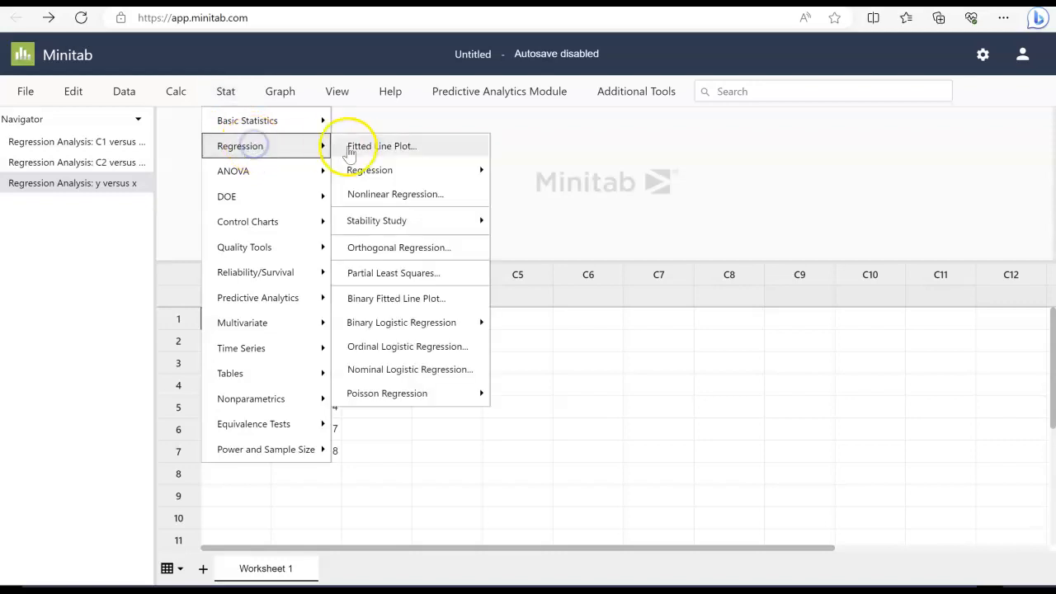
click(383, 172)
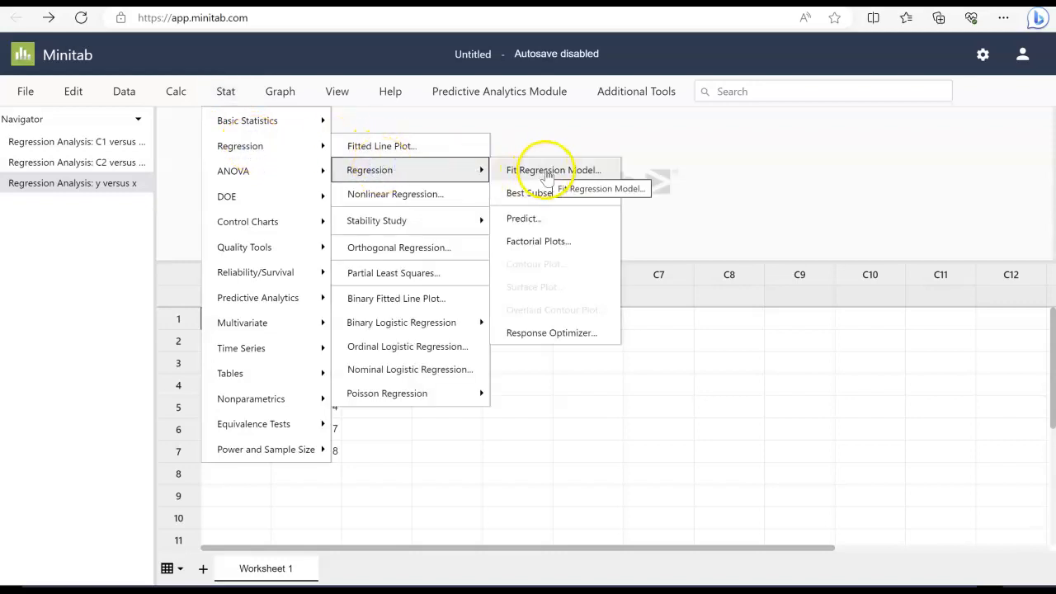
click(551, 172)
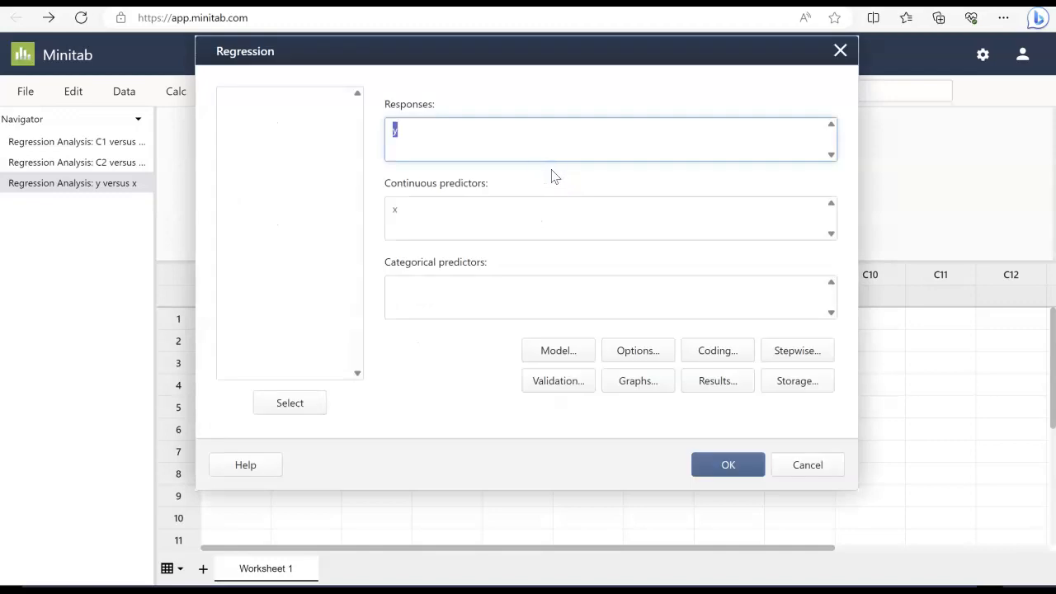
click(413, 129)
key(BackSpace)
click(407, 212)
key(BackSpace)
Enter y as the response and x as the continuous predictor
click(425, 135)
drag(248, 117, 255, 123)
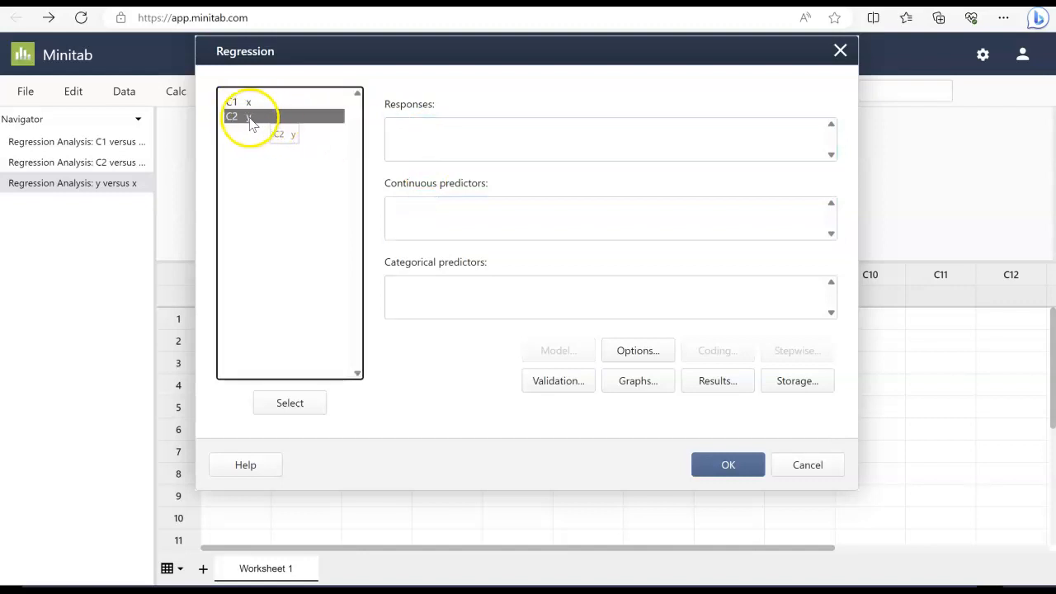
double_click(252, 118)
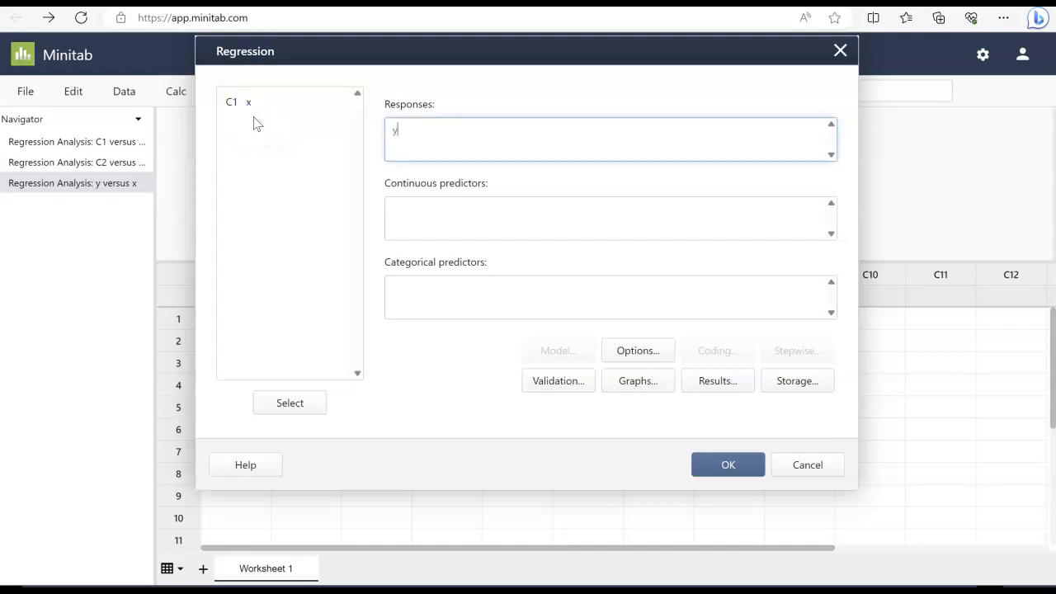
click(438, 215)
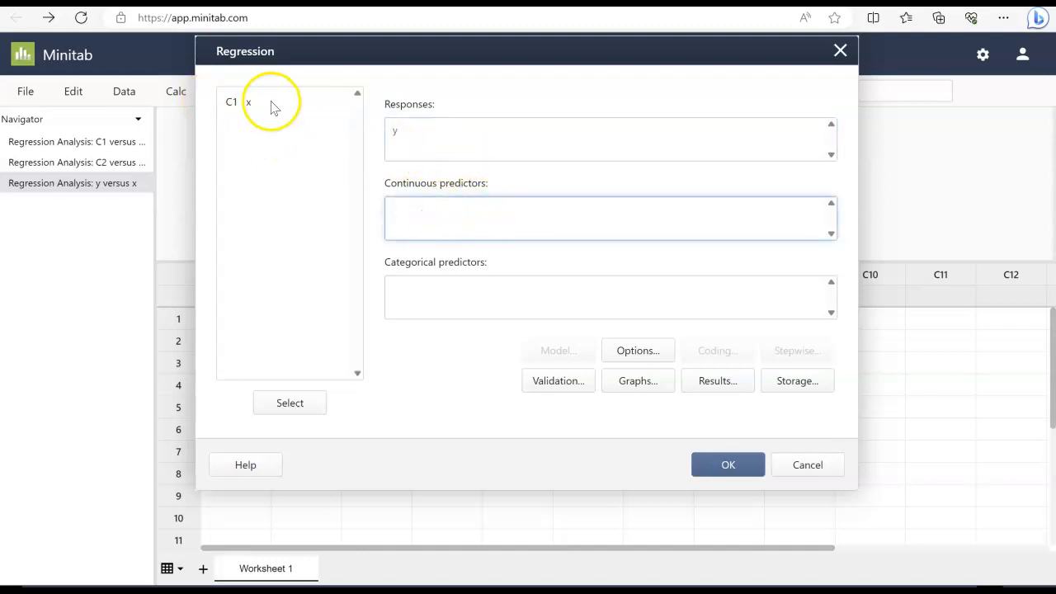
click(248, 104)
double_click(248, 108)
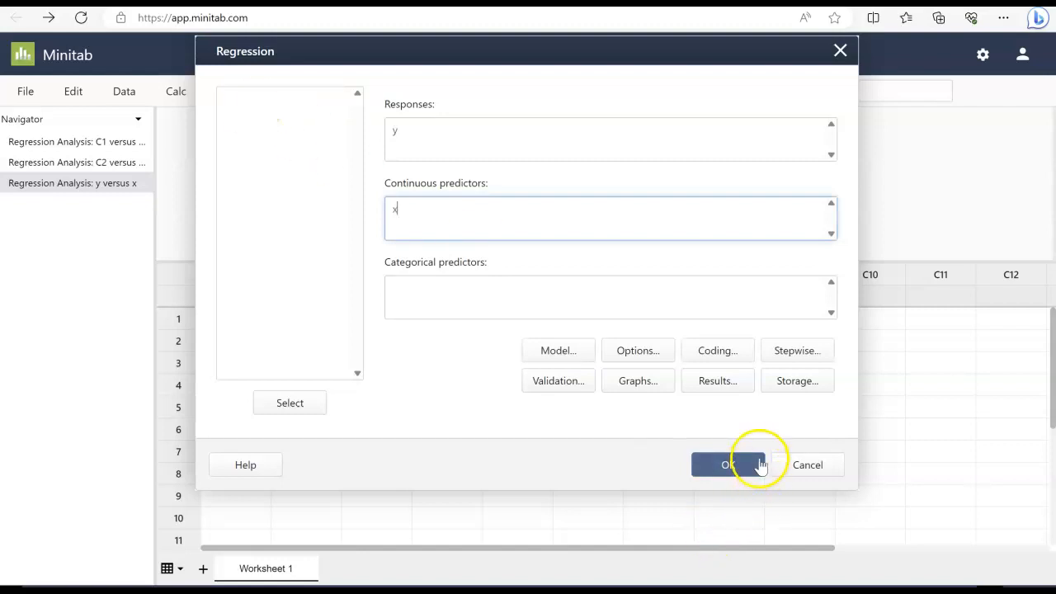
Run the regression of y on x, leaving the graph options unchanged
click(658, 388)
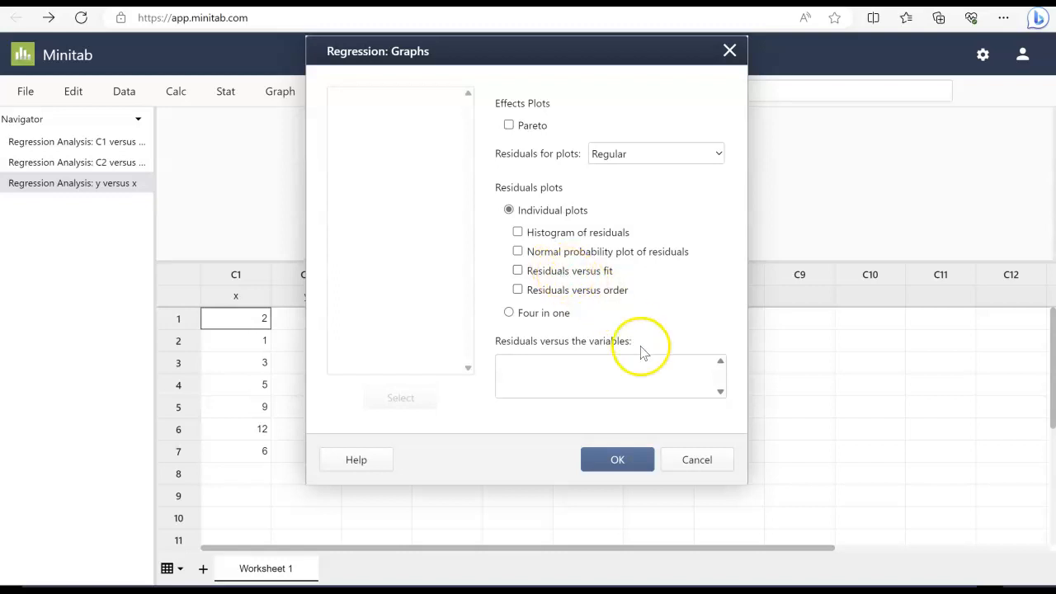
click(623, 462)
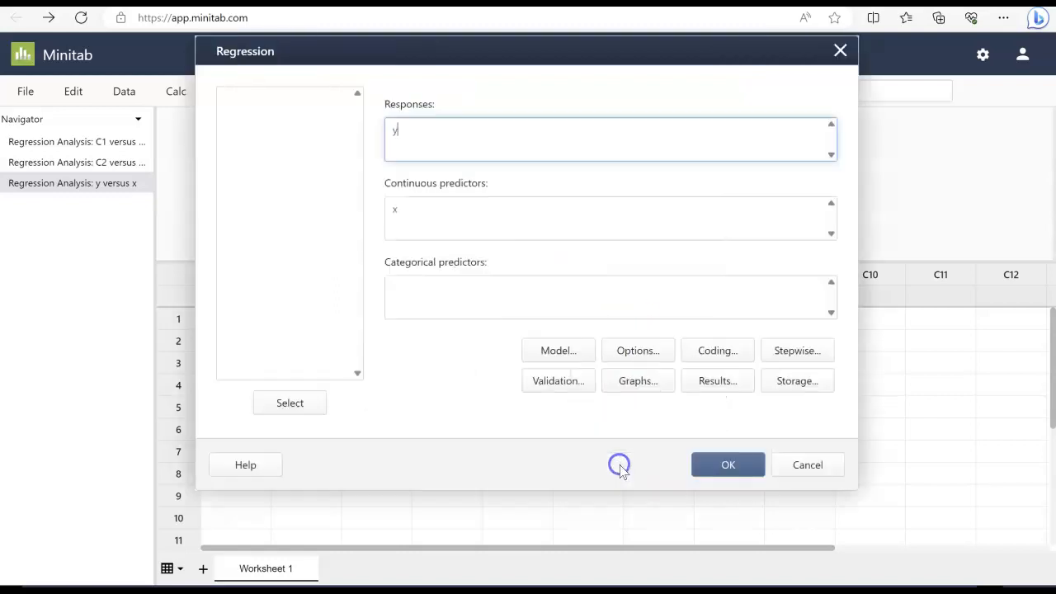
click(728, 466)
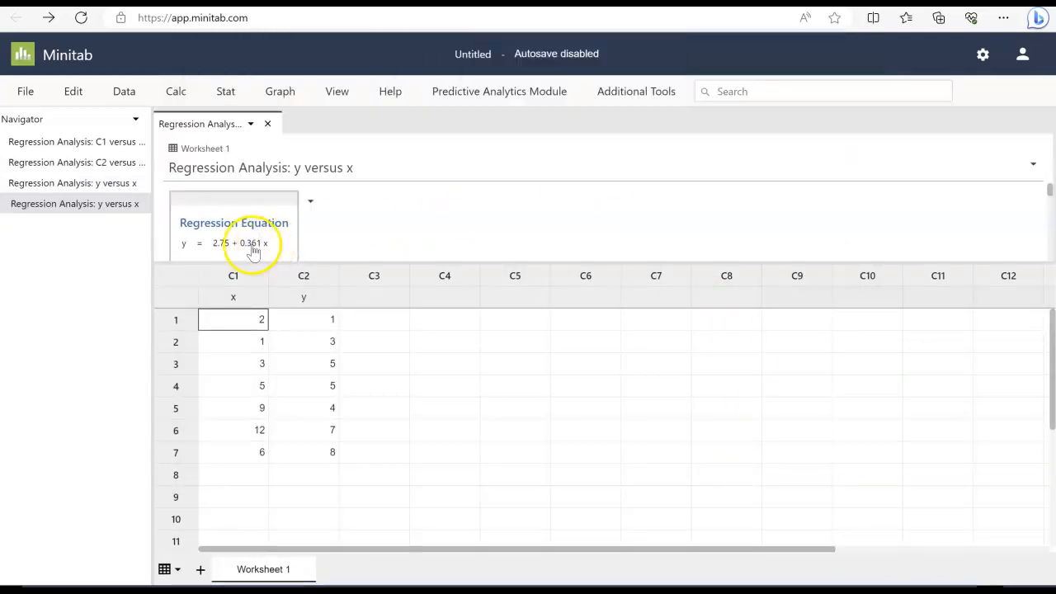
Review the regression equation, coefficients and model summary in the output
scroll(247, 240, down, 2)
scroll(259, 216, down, 2)
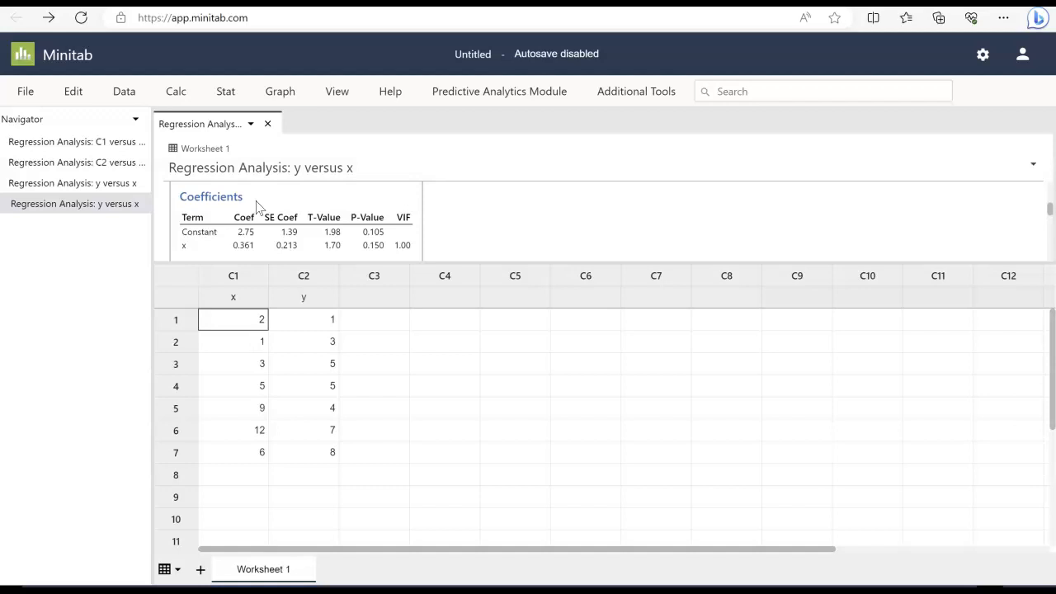
scroll(544, 229, down, 3)
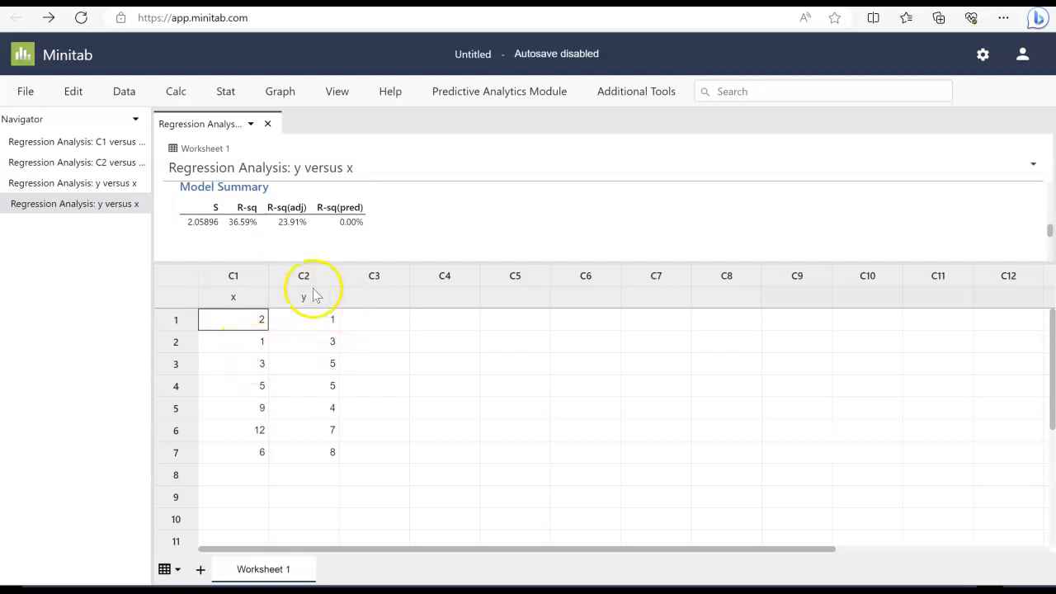
click(259, 300)
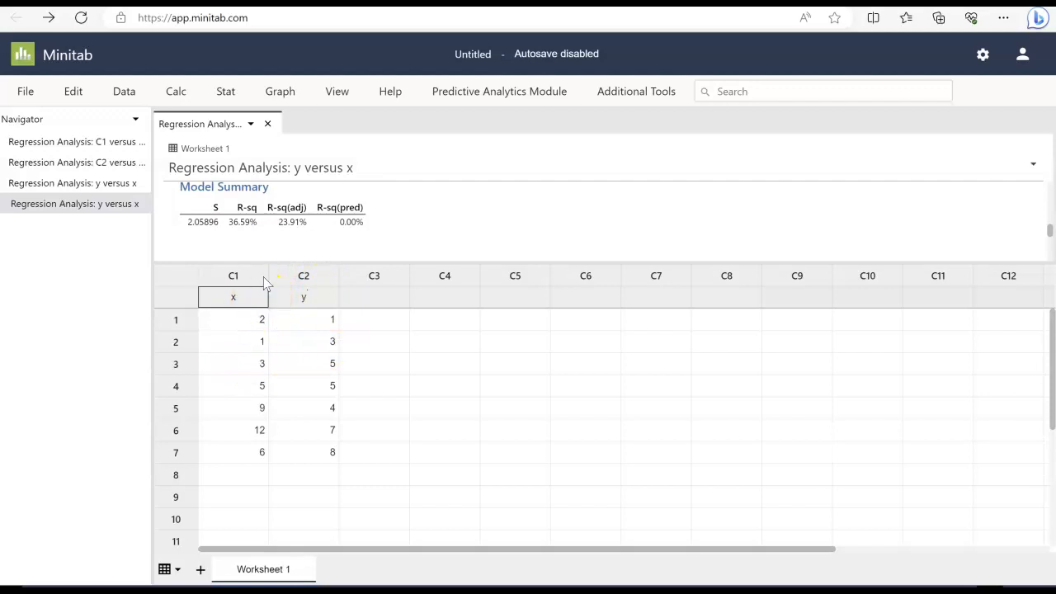
click(264, 279)
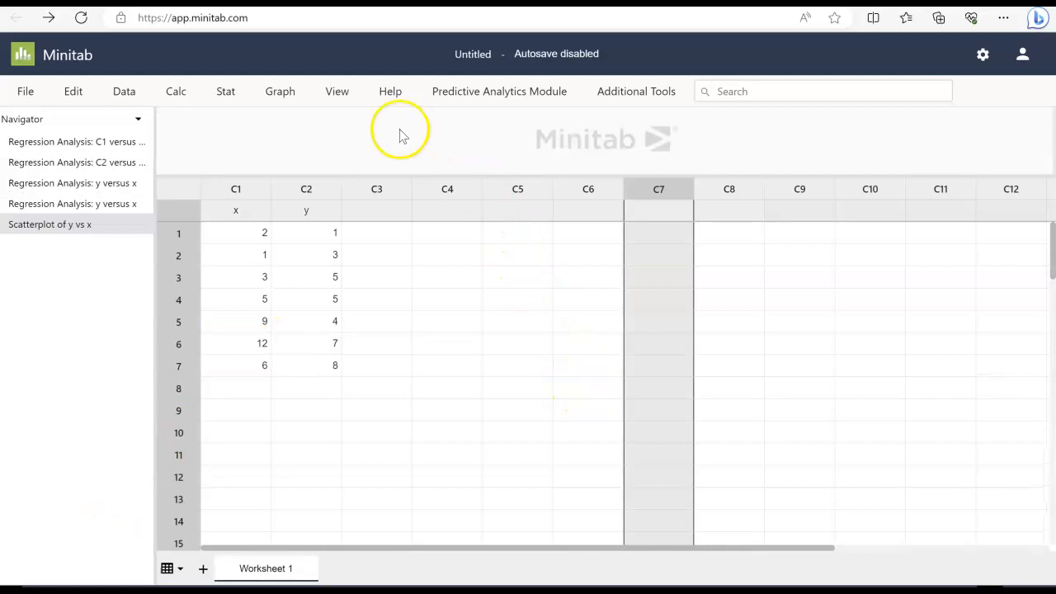
Create a simple scatterplot of y versus x with a fitted regression line
click(279, 92)
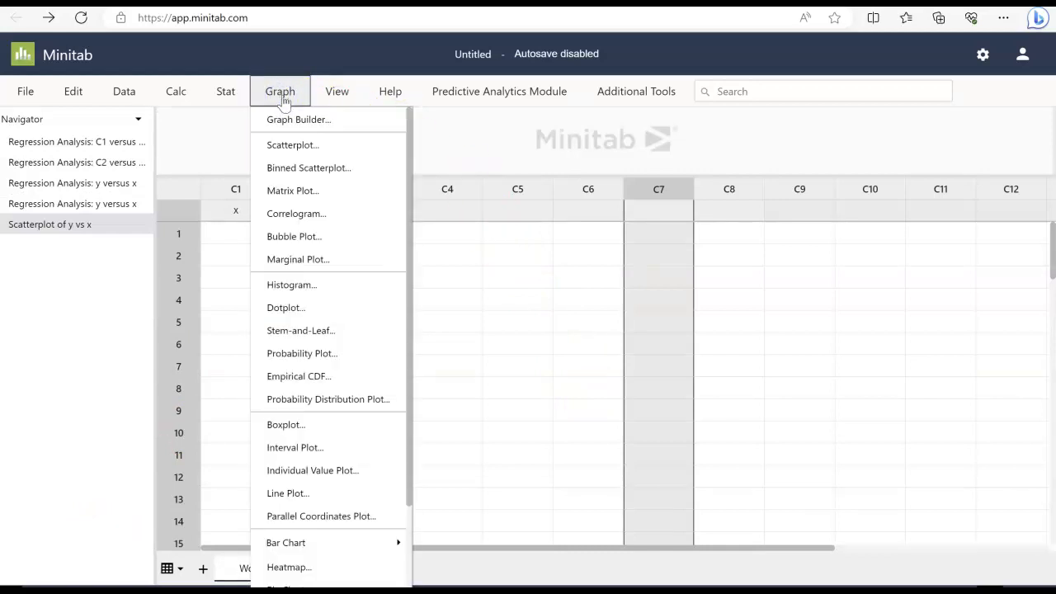
click(292, 145)
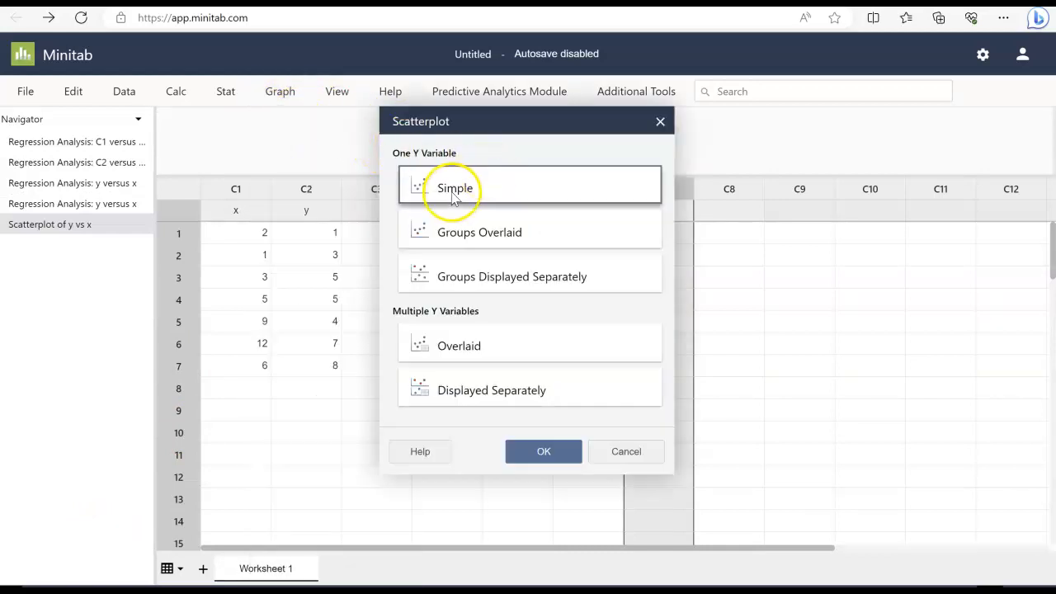
click(561, 451)
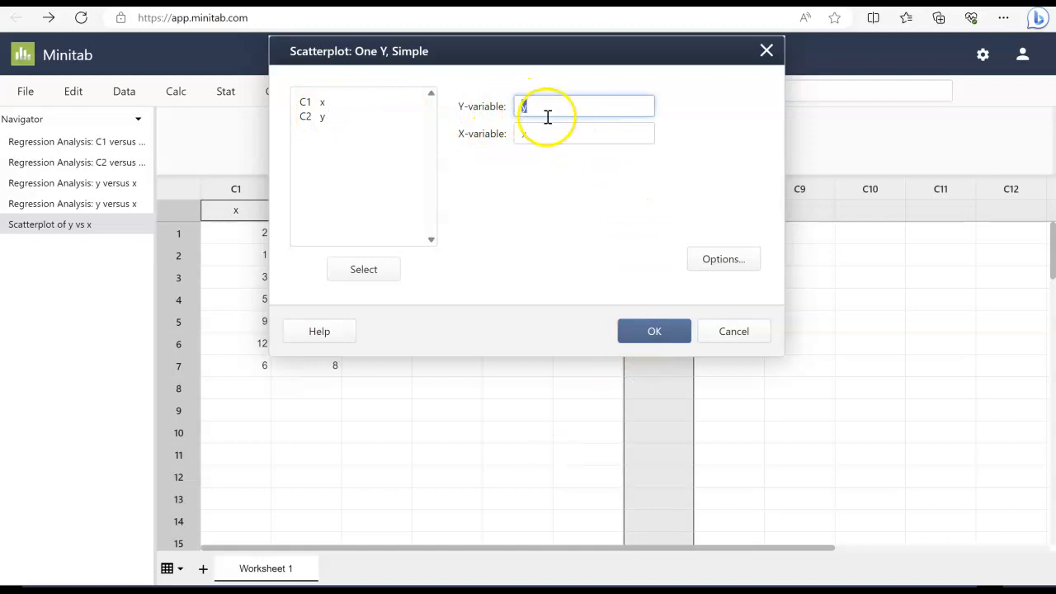
click(737, 264)
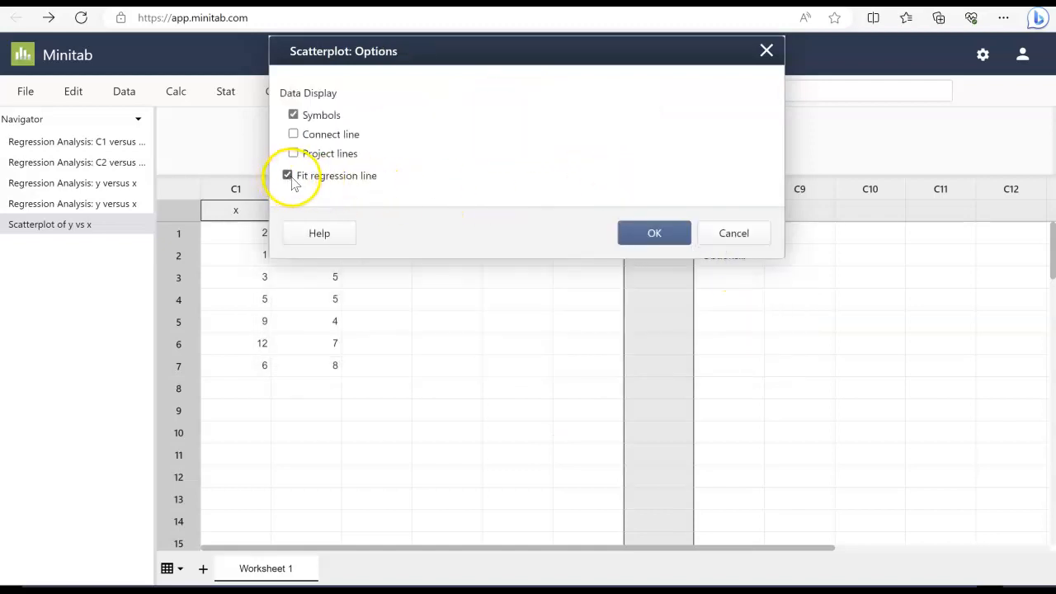
click(661, 236)
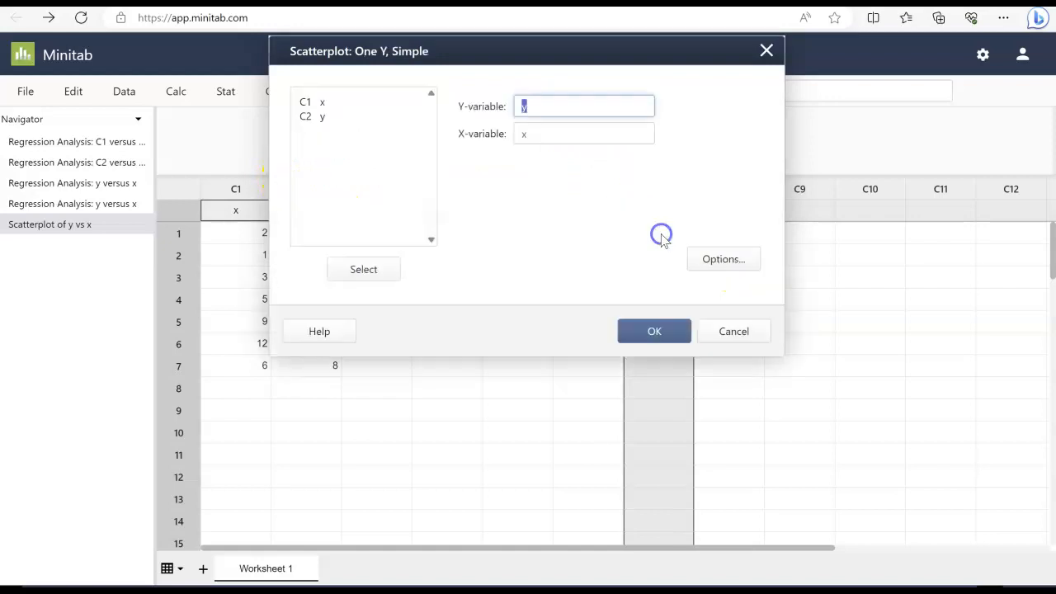
click(654, 329)
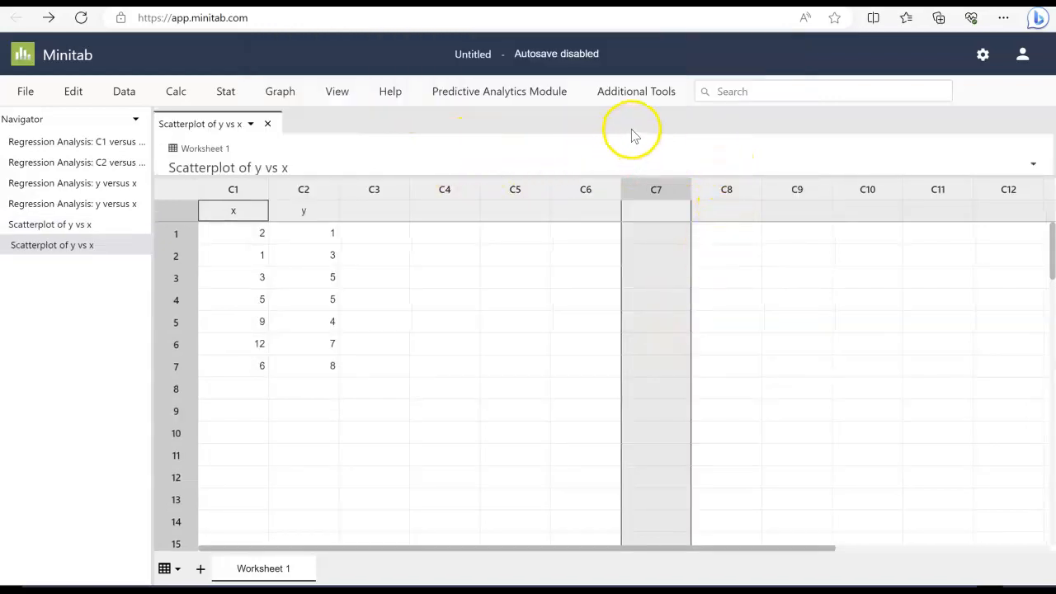
Open the new scatterplot and enlarge the output pane to examine the plot and regression line
scroll(613, 302, down, 3)
scroll(604, 330, up, 3)
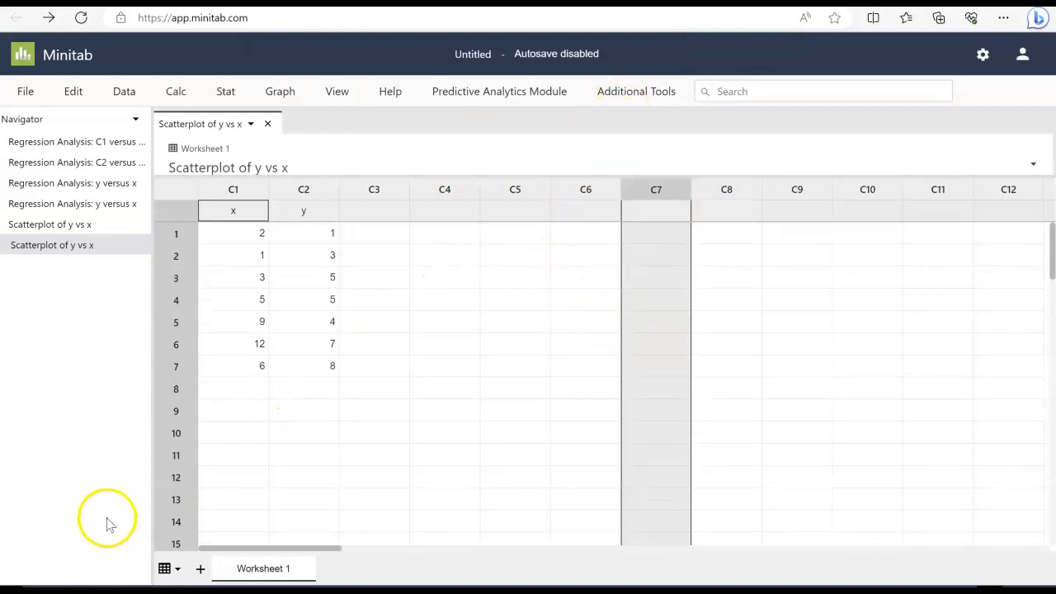
click(78, 244)
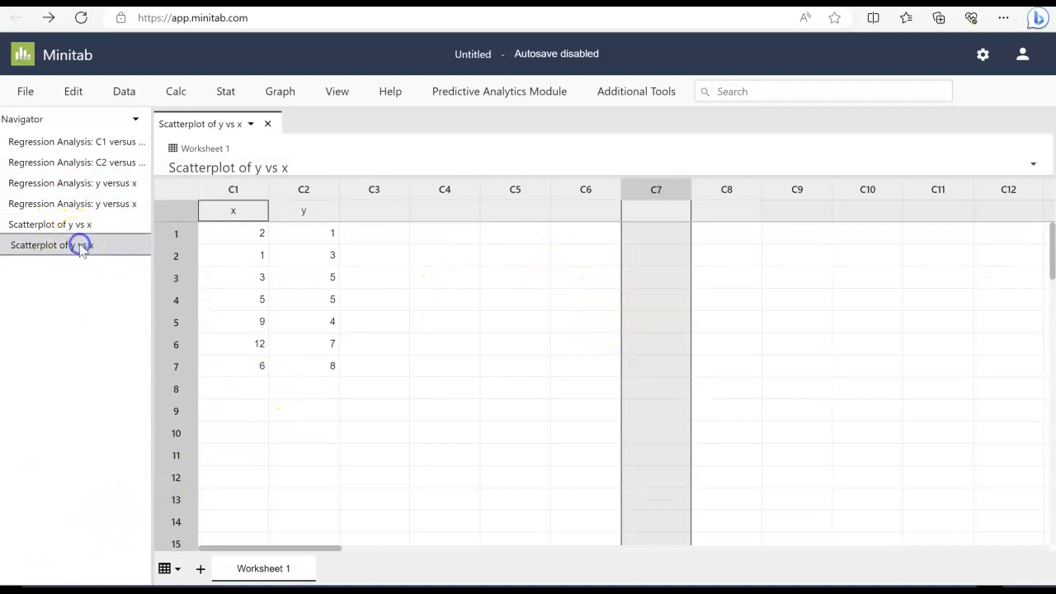
drag(296, 176, 305, 407)
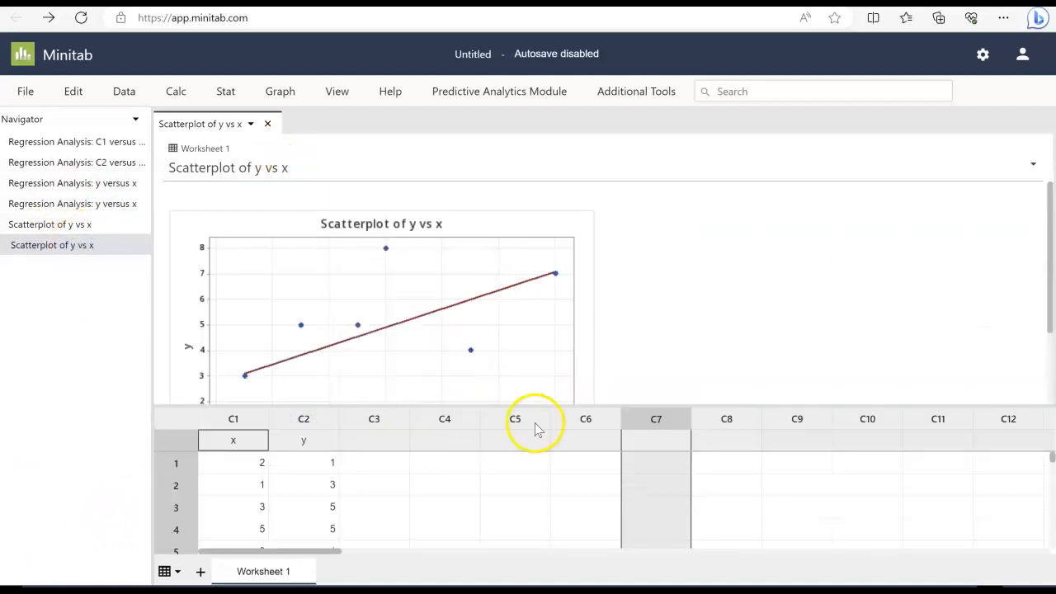
drag(547, 405, 565, 485)
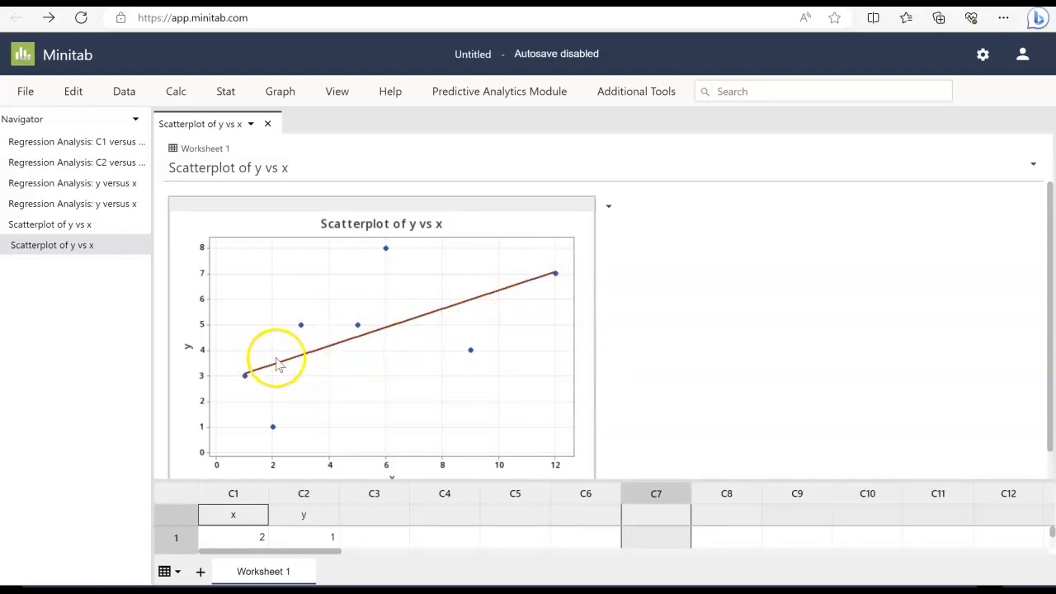
drag(596, 475, 632, 148)
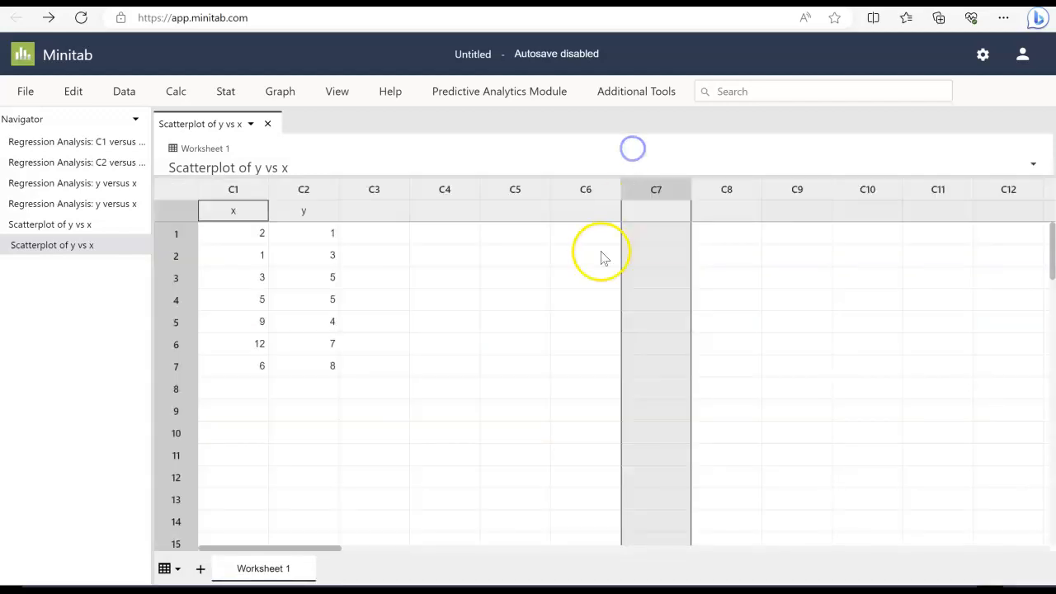
Clear the data from columns C1 and C2
click(261, 194)
key(Delete)
click(326, 193)
key(Delete)
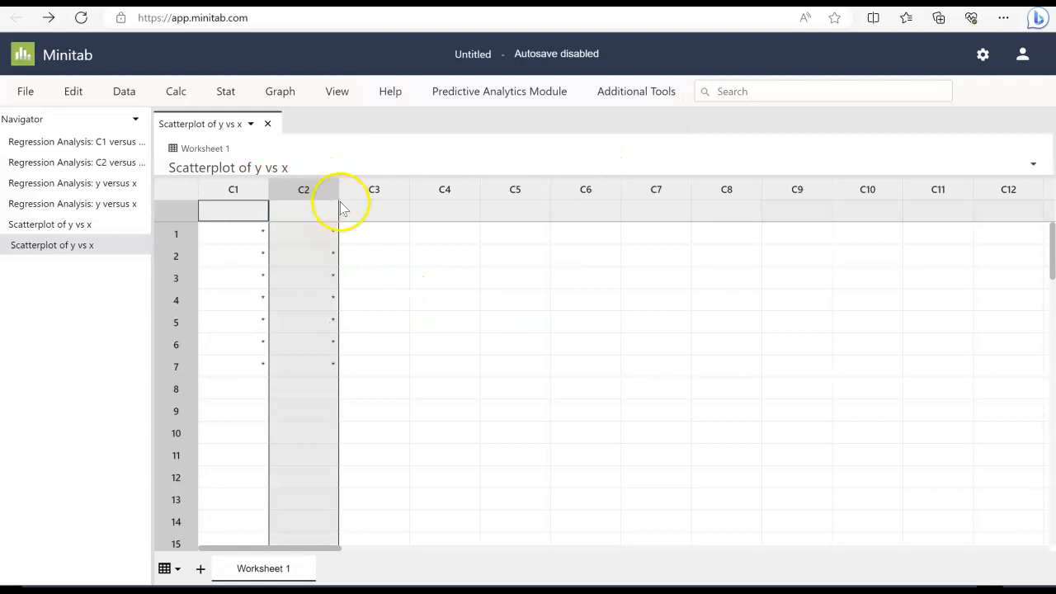
Switch to Excel and select the AGE column on the Bear Measurements sheet
click(395, 189)
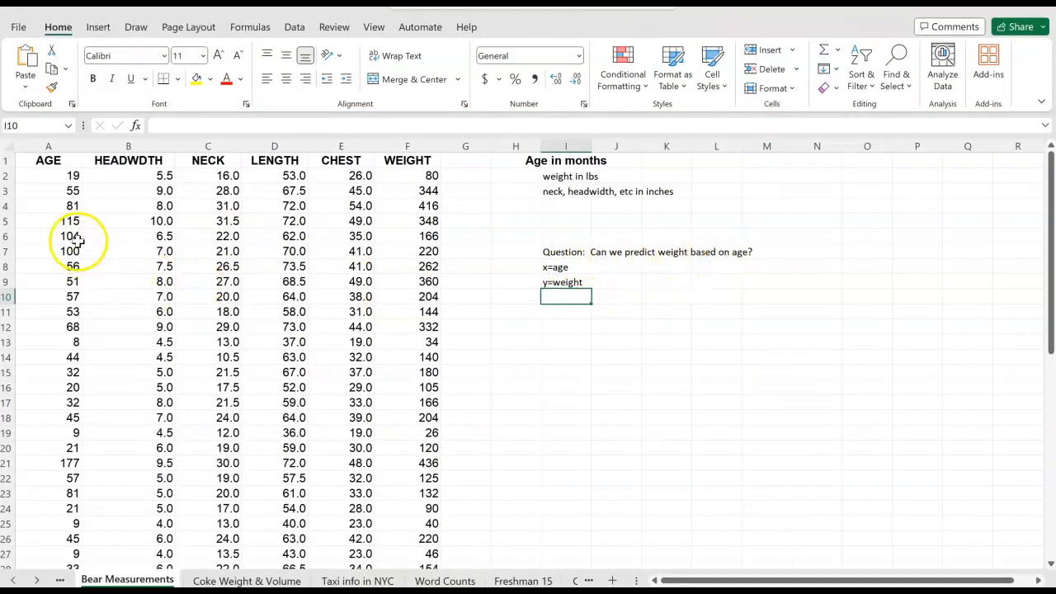
click(67, 160)
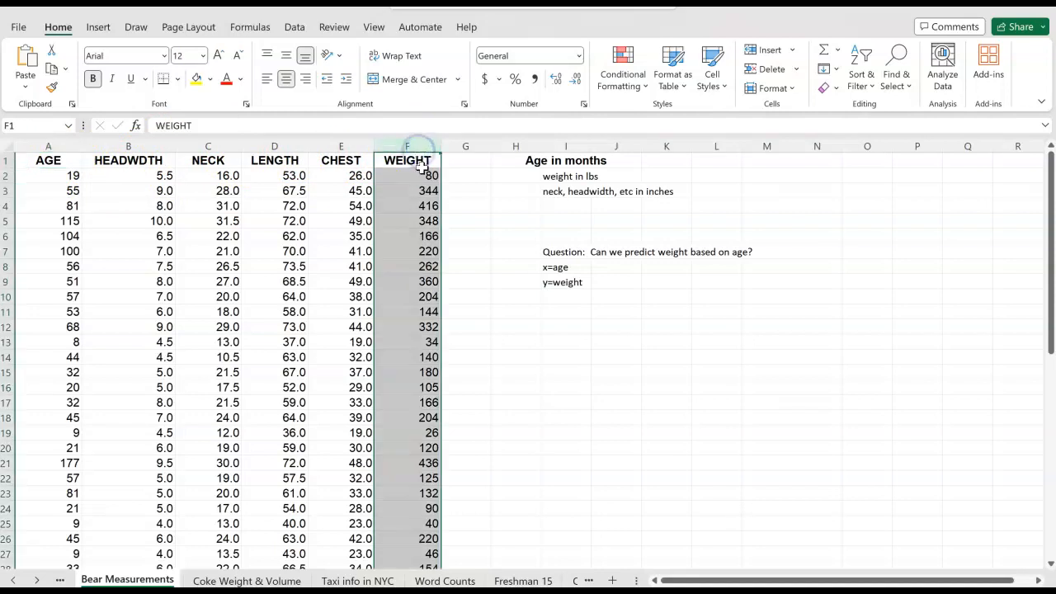
click(59, 146)
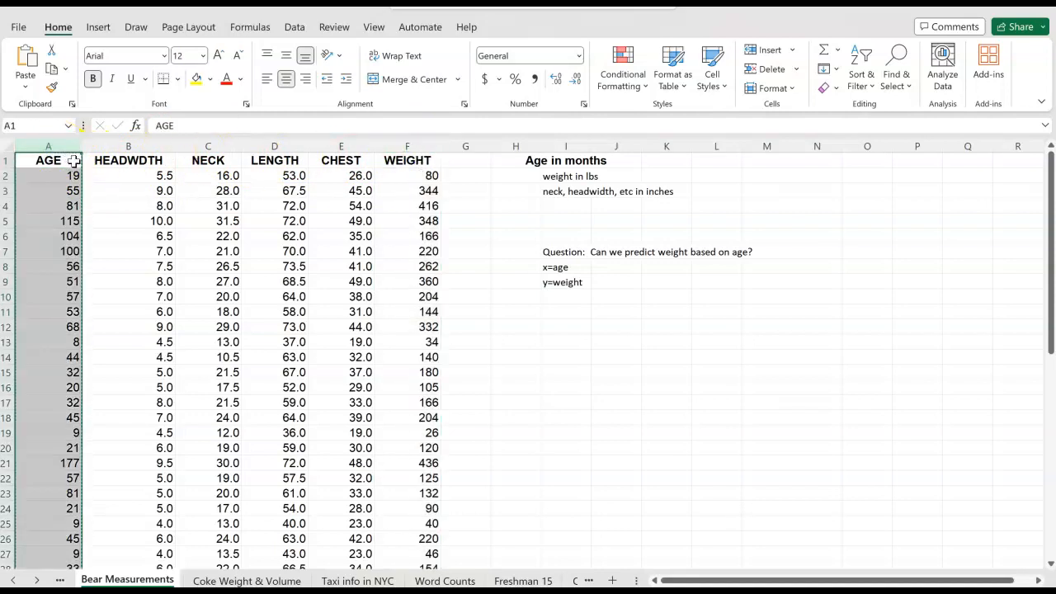
key(alt+Tab)
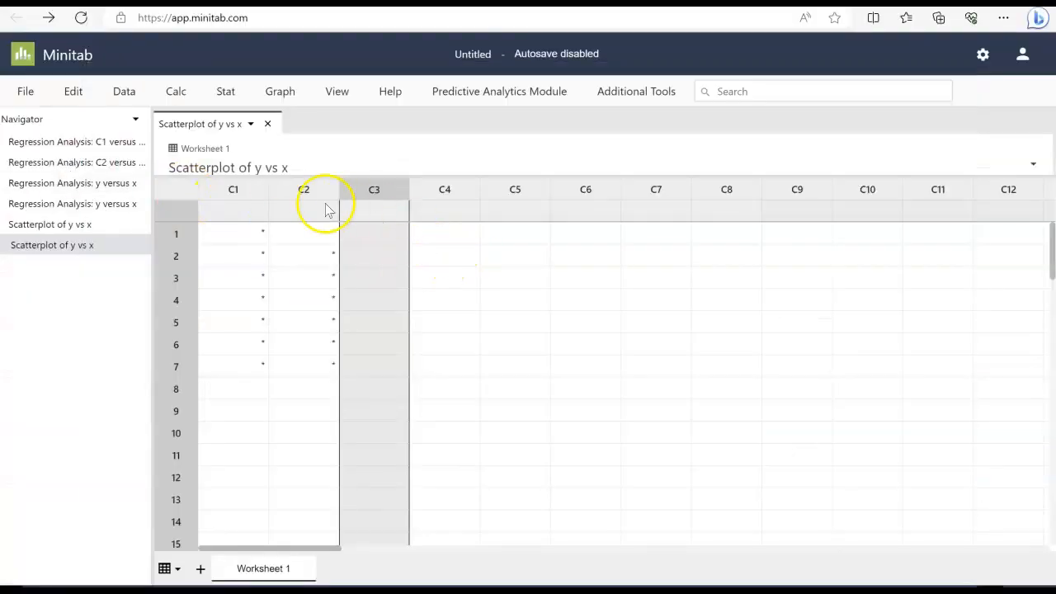
Allow the site to read the clipboard while trying to paste into column C1
click(250, 213)
key(ctrl+v)
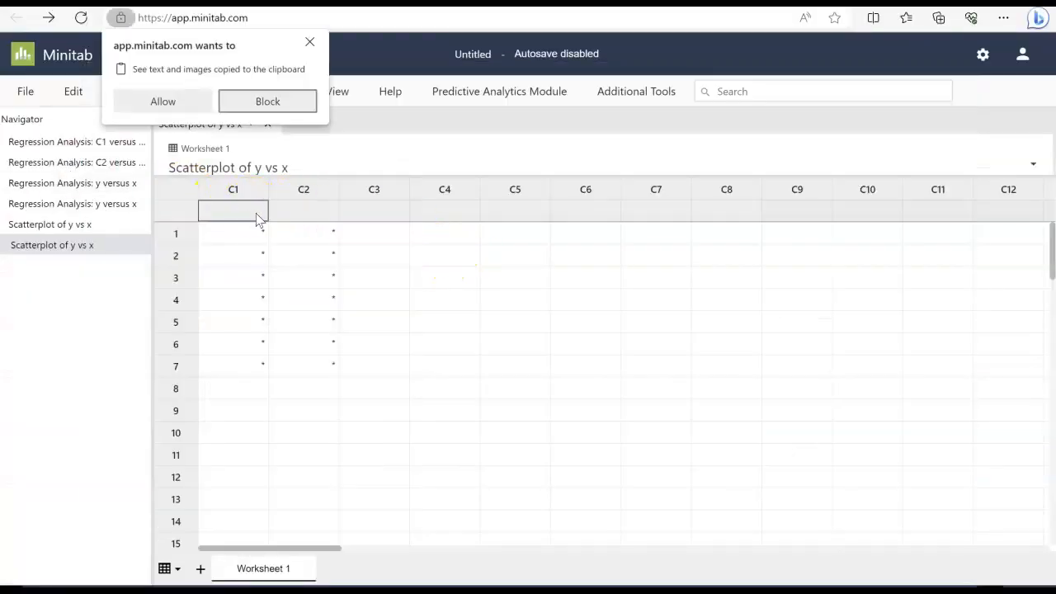
click(170, 101)
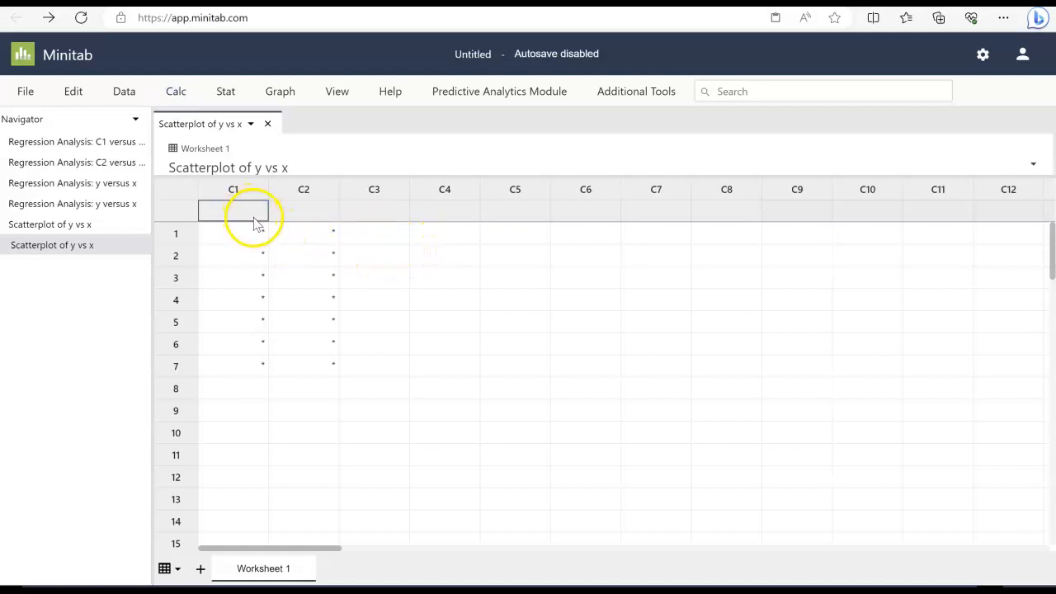
In Excel, copy the AGE column including its header, rows 1 to 55
key(alt+Tab)
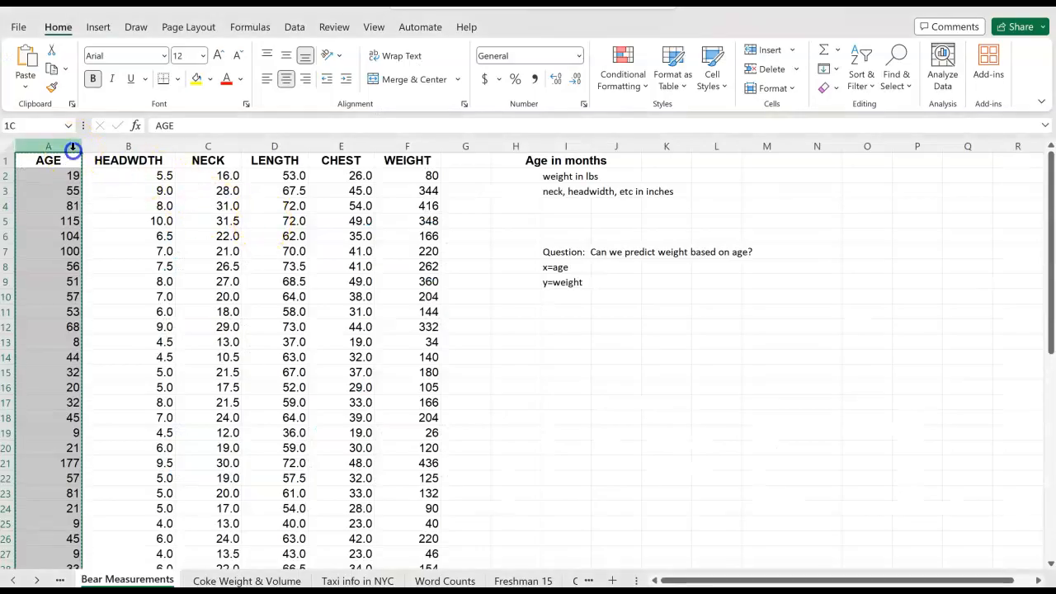
mouse_move(71, 160)
mouse_down()
mouse_move(57, 555)
mouse_move(66, 530)
mouse_move(67, 541)
mouse_up()
key(ctrl+c)
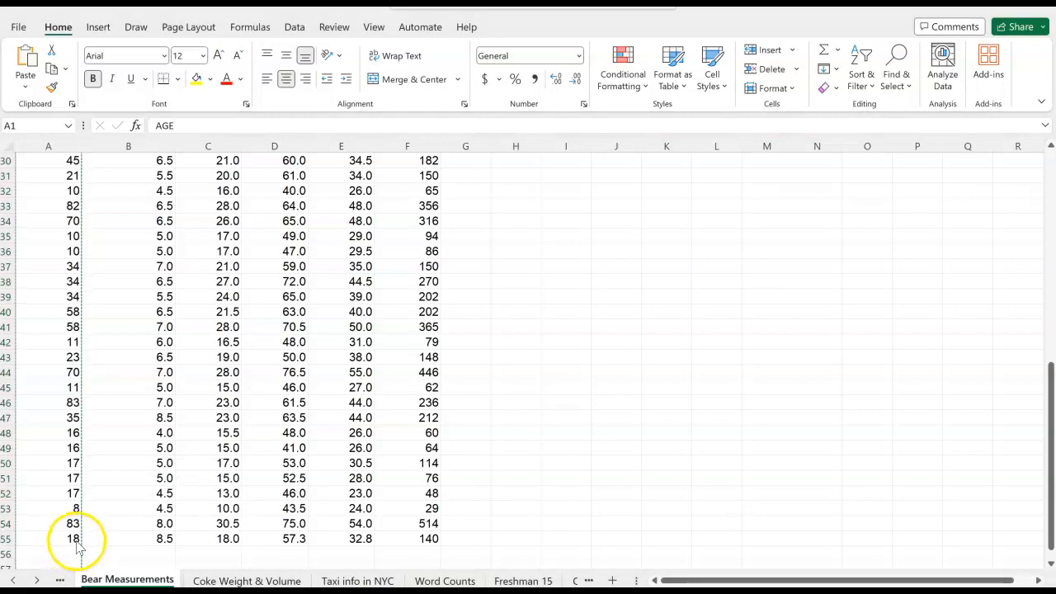
key(ctrl+v)
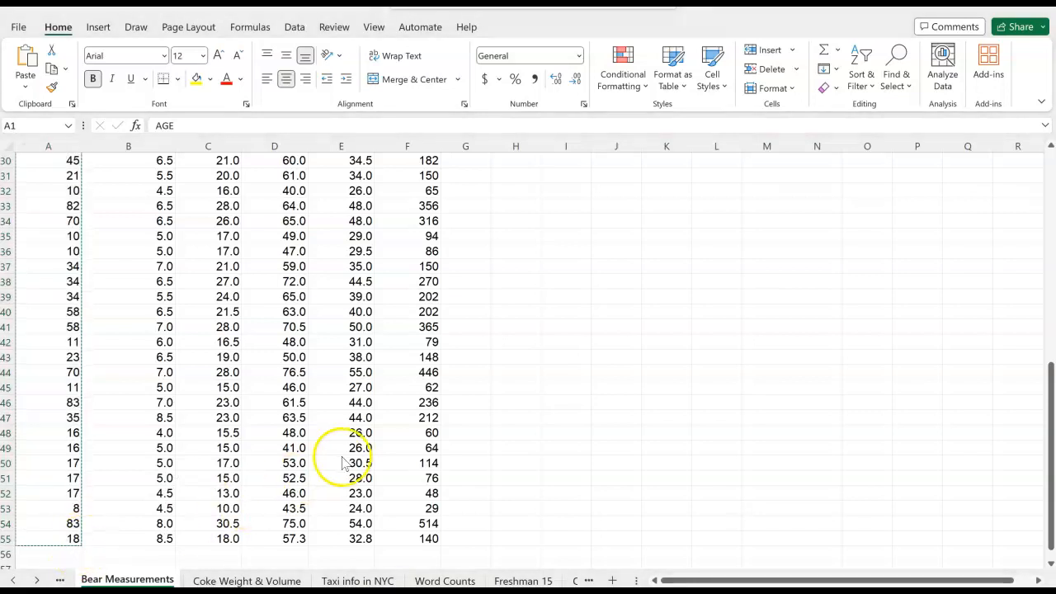
Paste the copied AGE data into column C1 so AGE becomes the column name
key(alt+Tab)
key(alt+Tab)
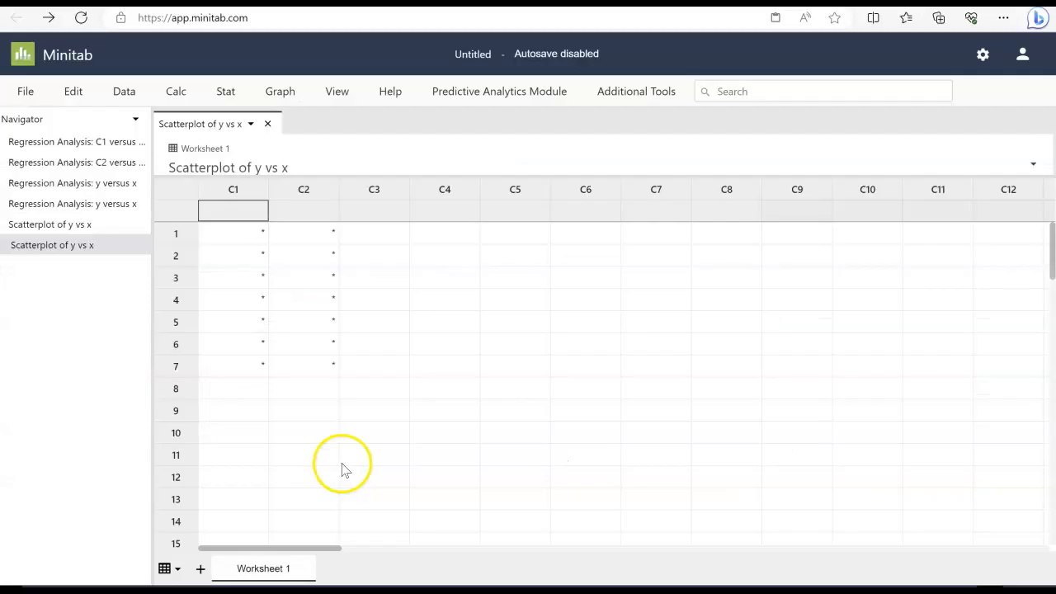
key(ctrl+v)
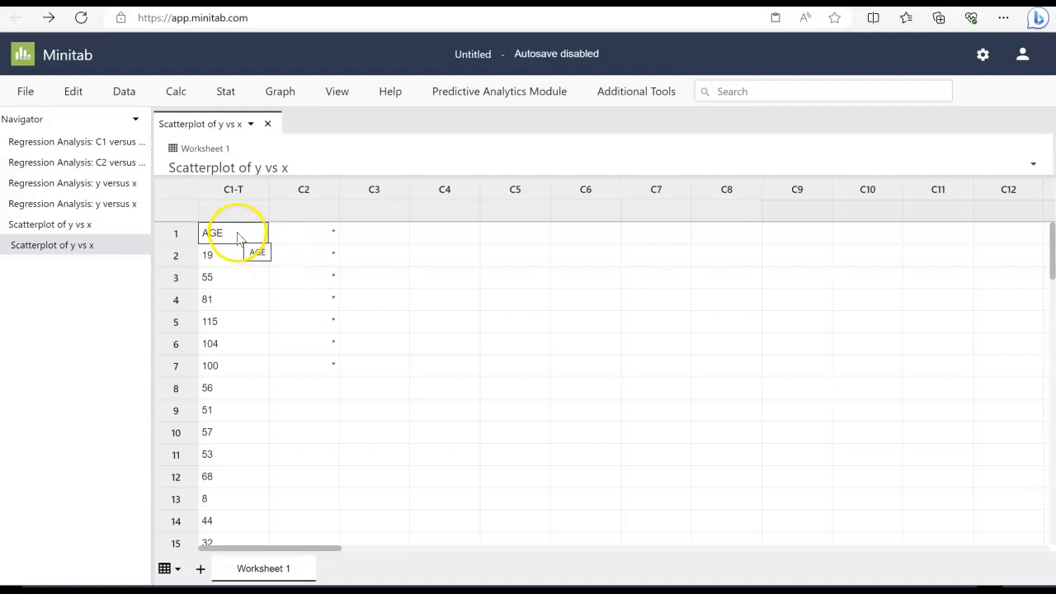
click(76, 92)
click(82, 118)
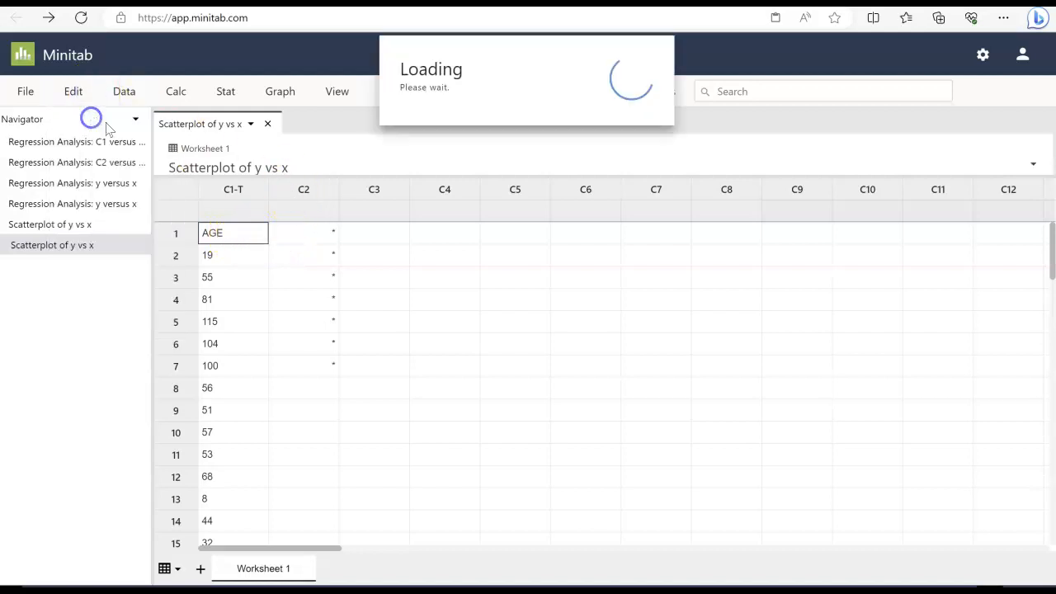
key(ctrl+v)
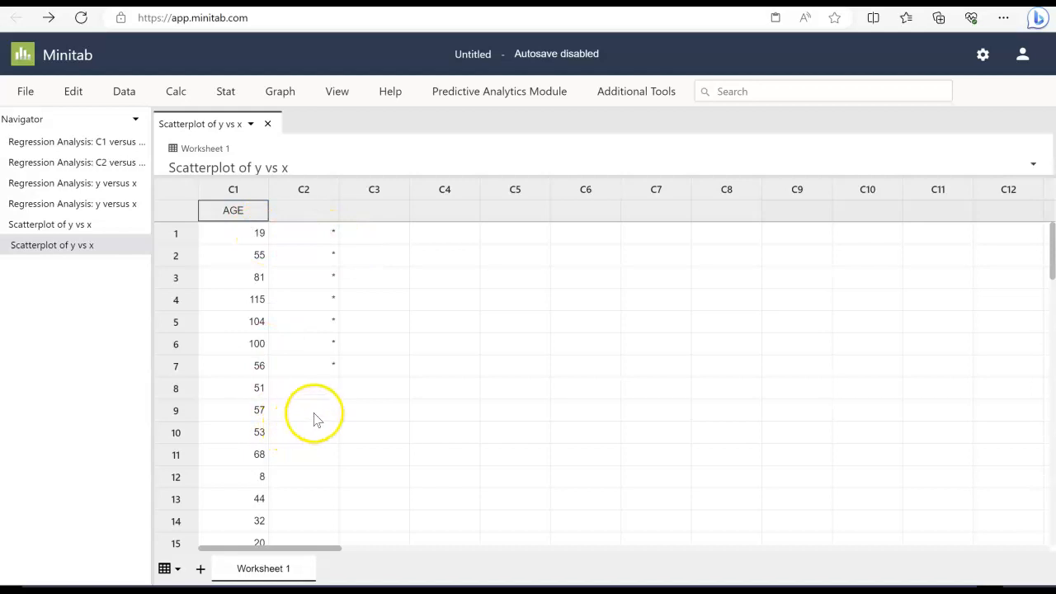
Copy the WEIGHT column with its header from Excel and paste it into column C2
key(alt+Tab)
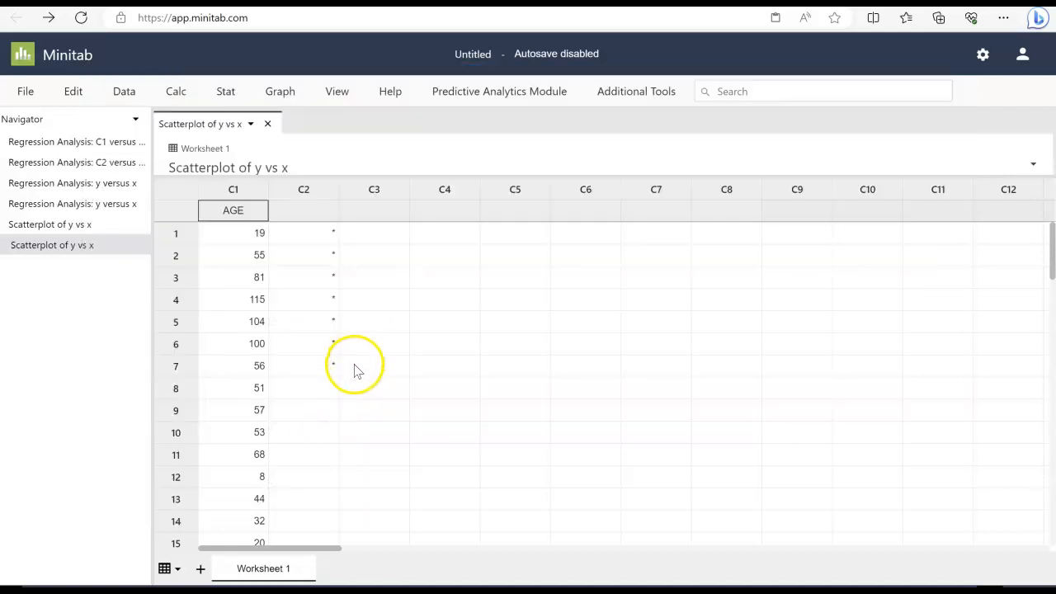
key(alt+Tab)
key(Tab)
scroll(425, 325, up, 10)
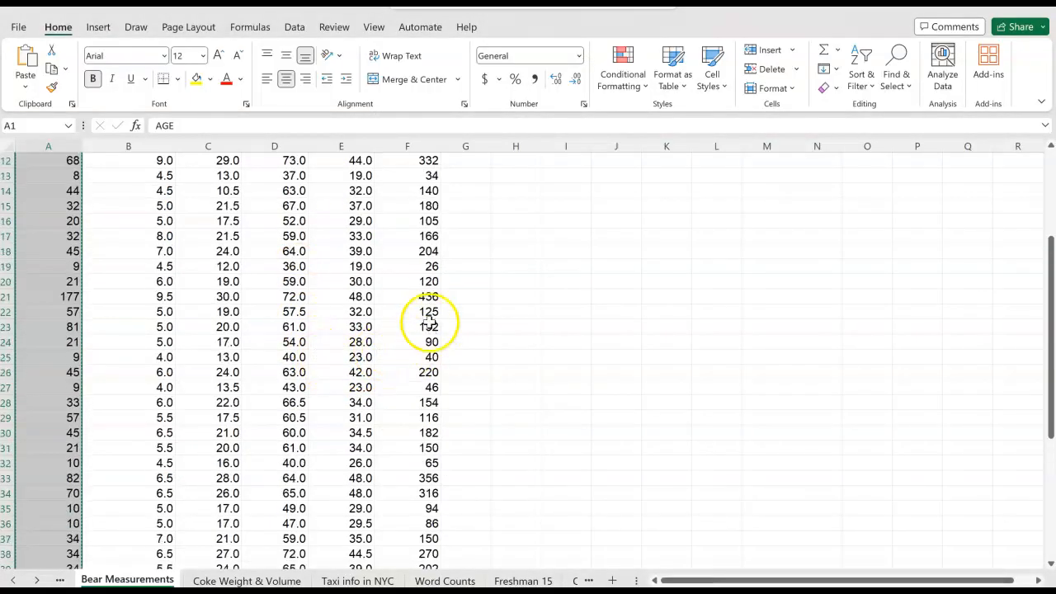
drag(412, 163, 427, 542)
key(ctrl+c)
key(alt+Tab)
click(318, 211)
key(ctrl+v)
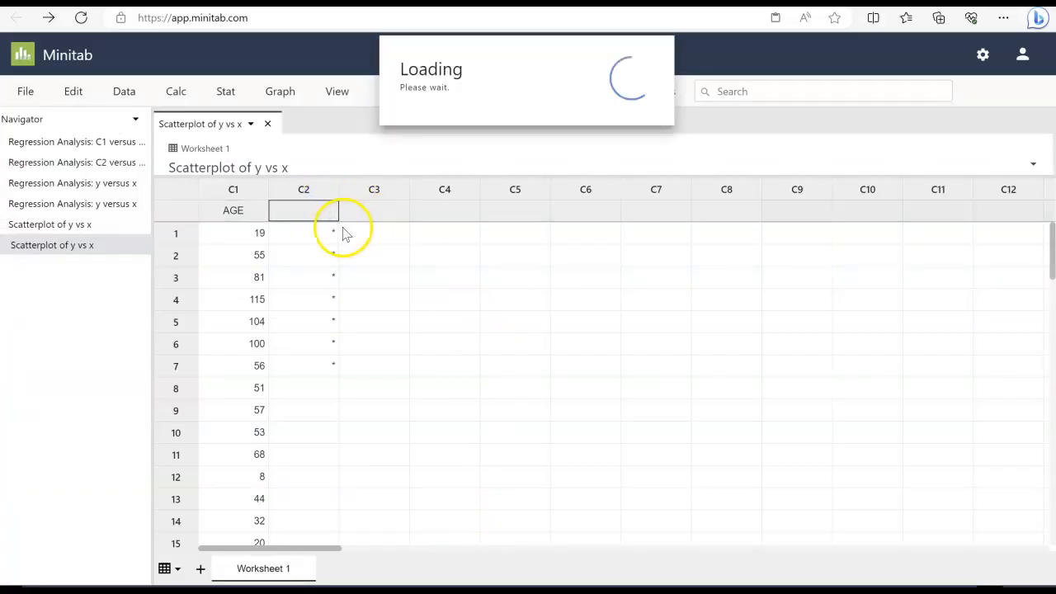
Scroll through the worksheet to check the pasted AGE and WEIGHT data
scroll(382, 323, down, 3)
scroll(321, 293, down, 6)
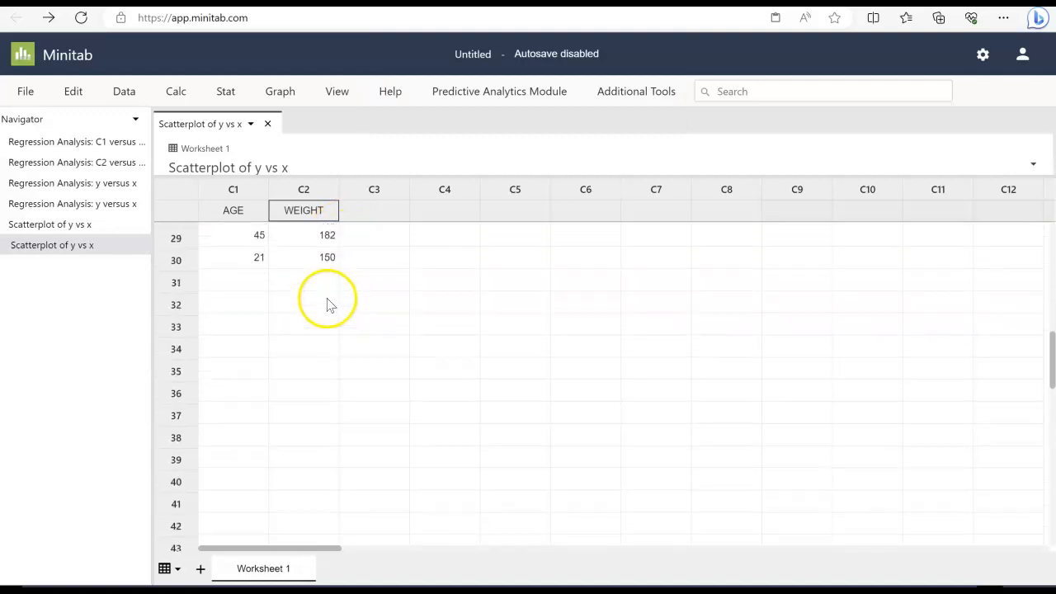
scroll(226, 302, up, 2)
scroll(289, 318, down, 8)
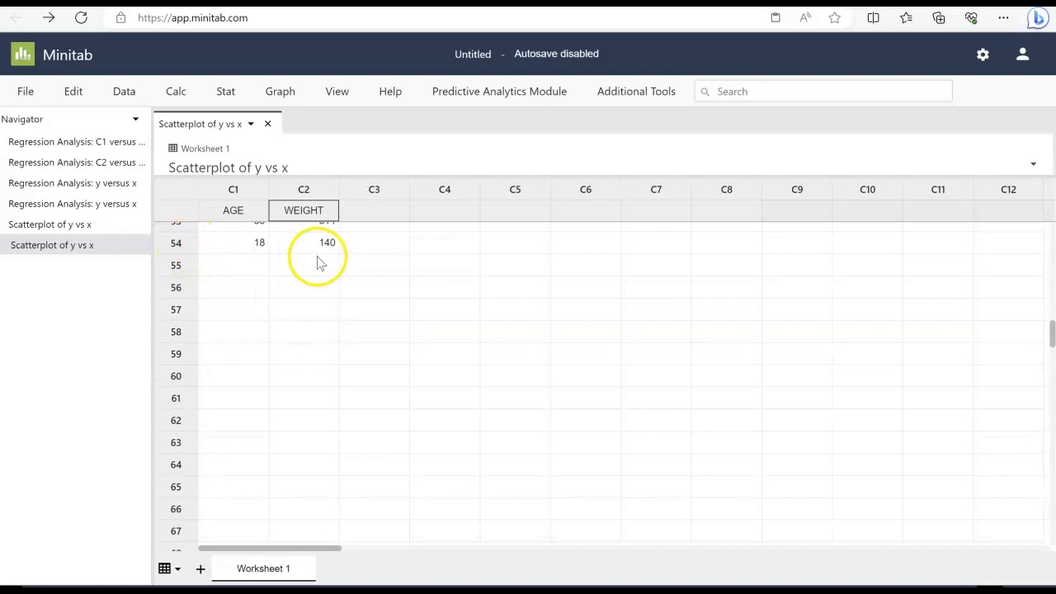
scroll(528, 363, up, 12)
scroll(509, 360, up, 4)
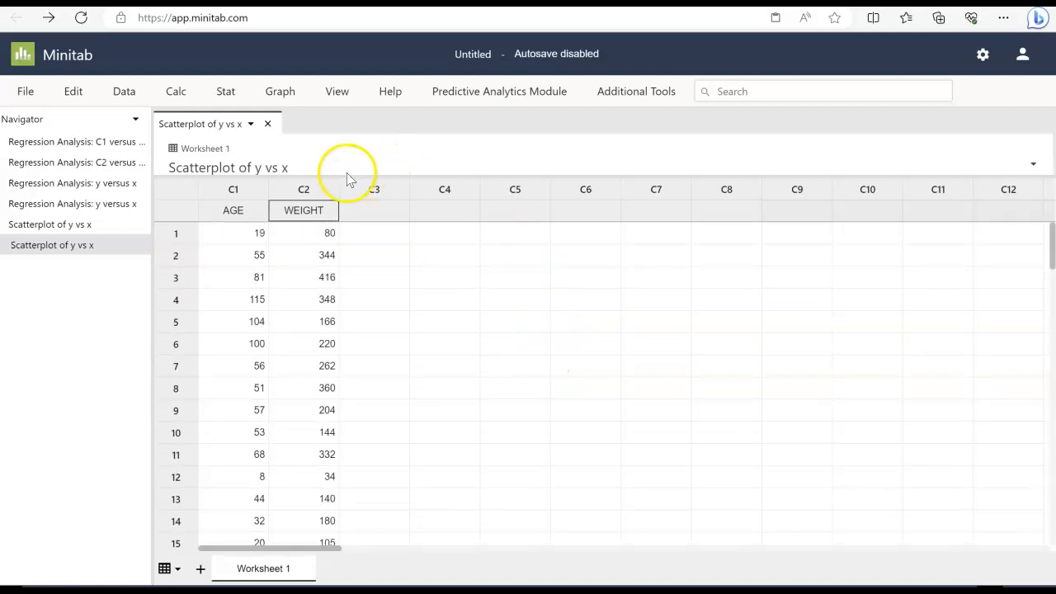
Open the Fit Regression Model dialog
click(228, 95)
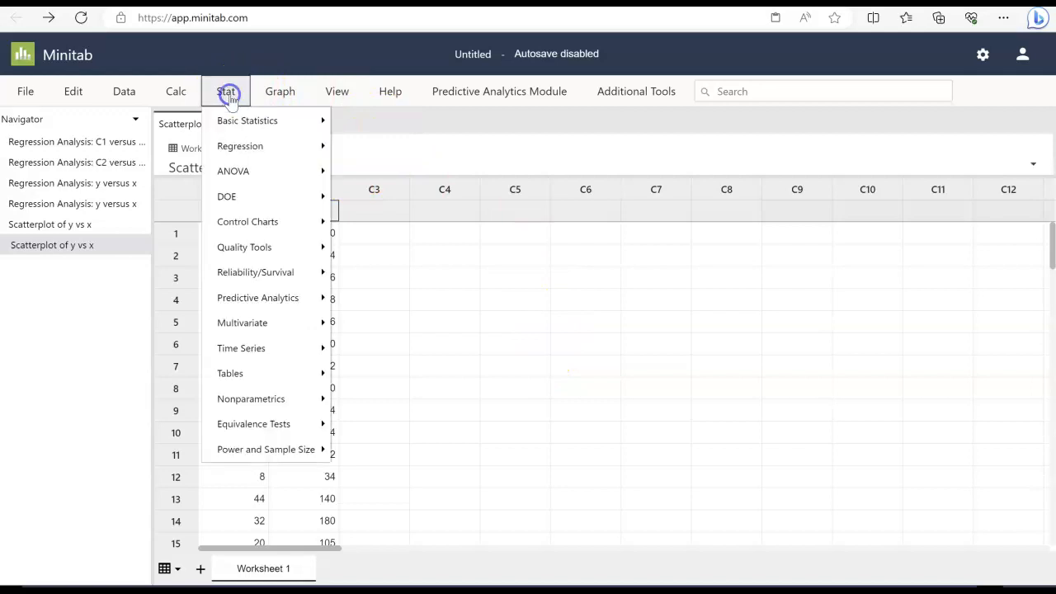
click(261, 145)
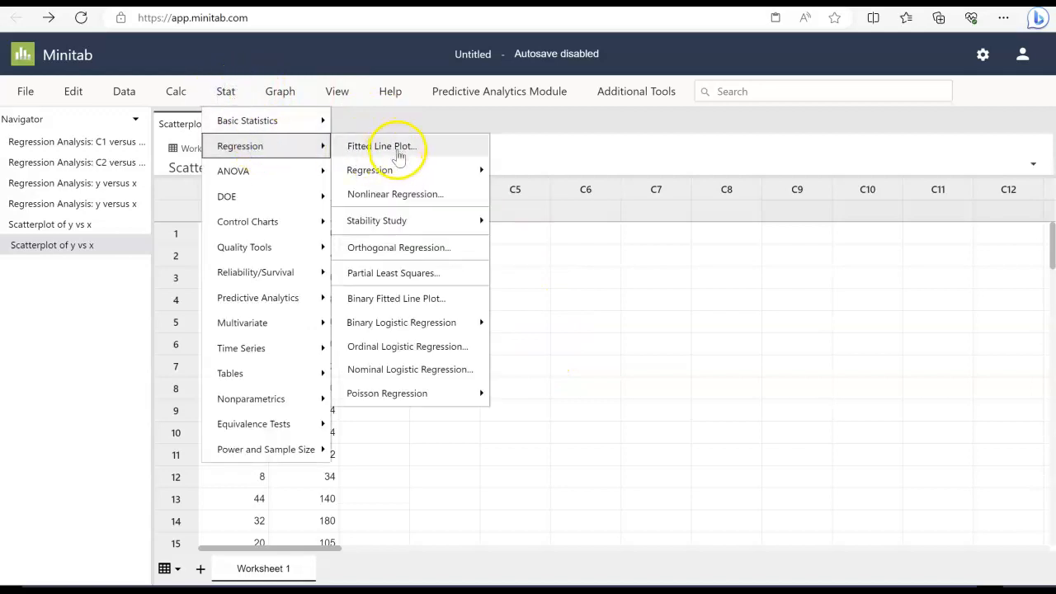
click(398, 169)
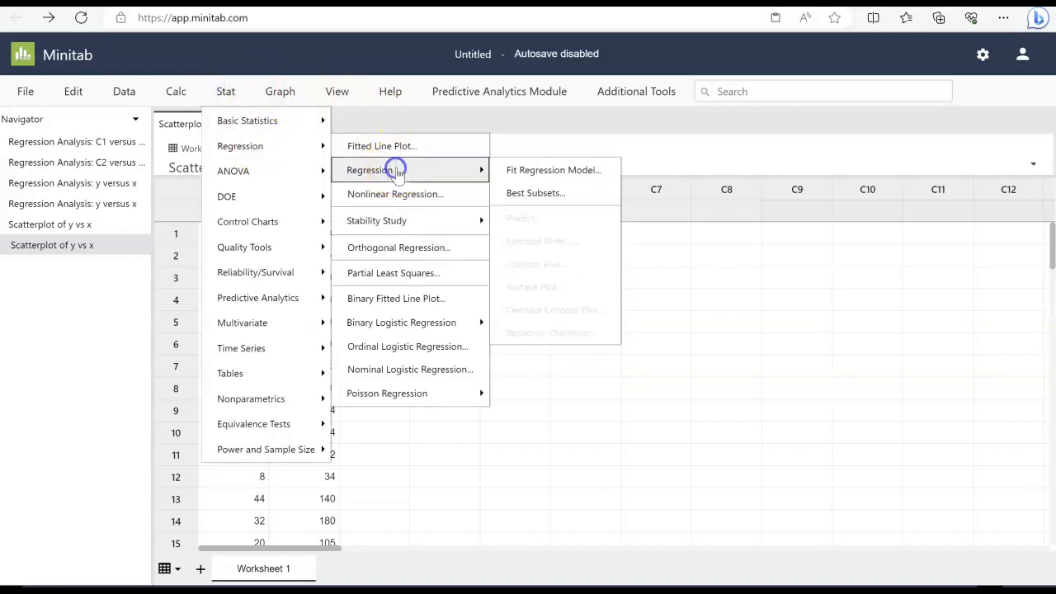
click(554, 172)
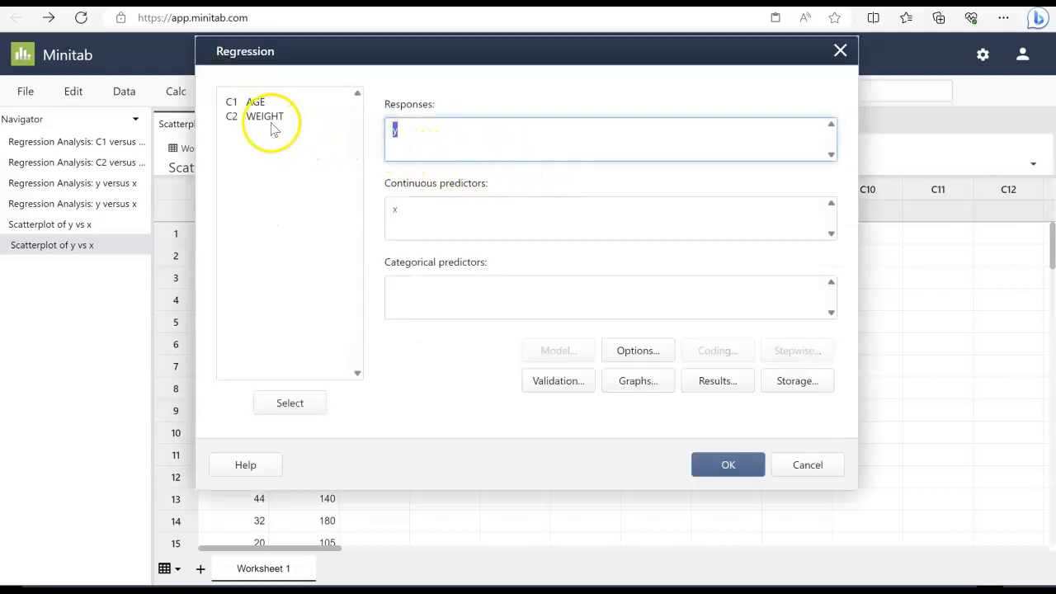
Review the Excel sheet's notes on which variable is x and which is y
drag(662, 64, 705, 131)
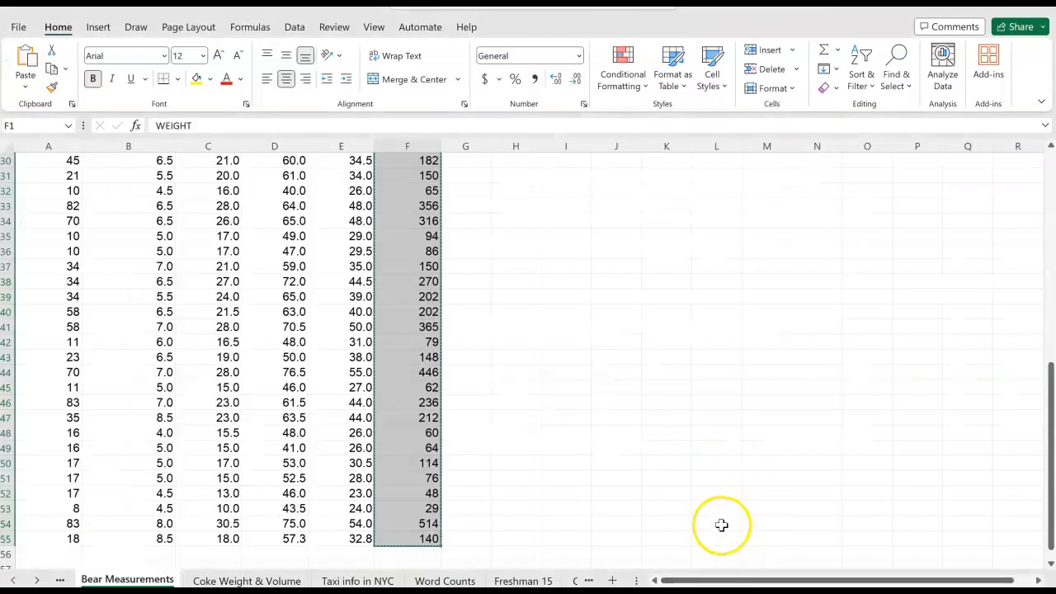
scroll(705, 430, up, 10)
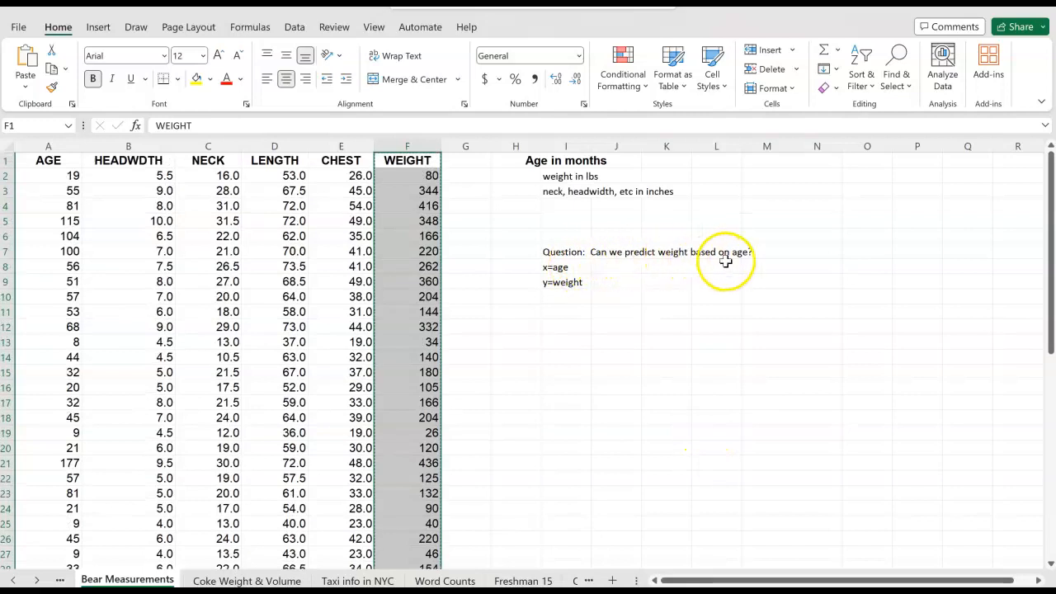
click(580, 267)
click(566, 284)
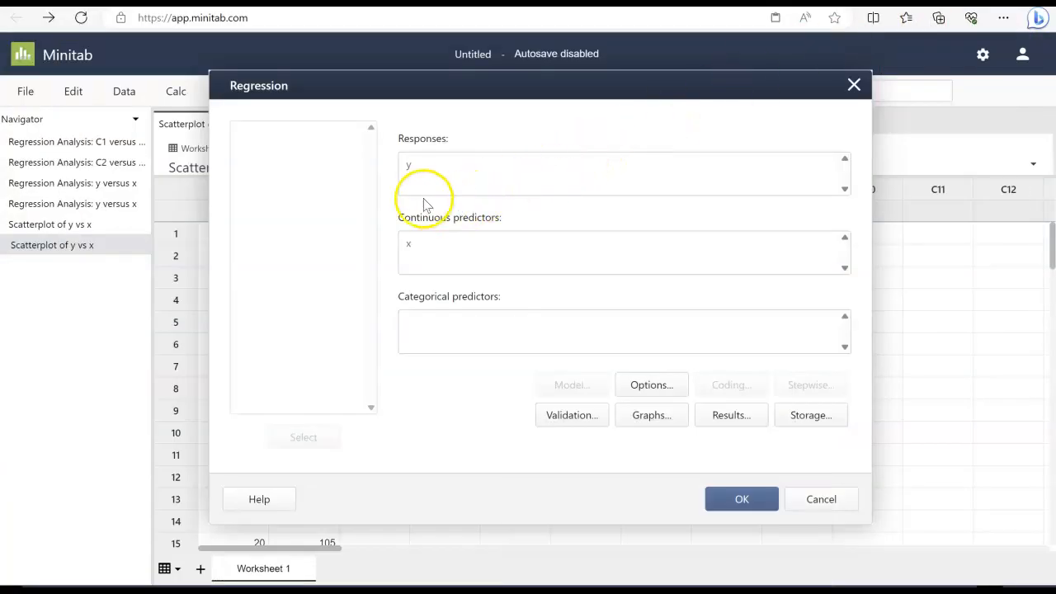
click(328, 155)
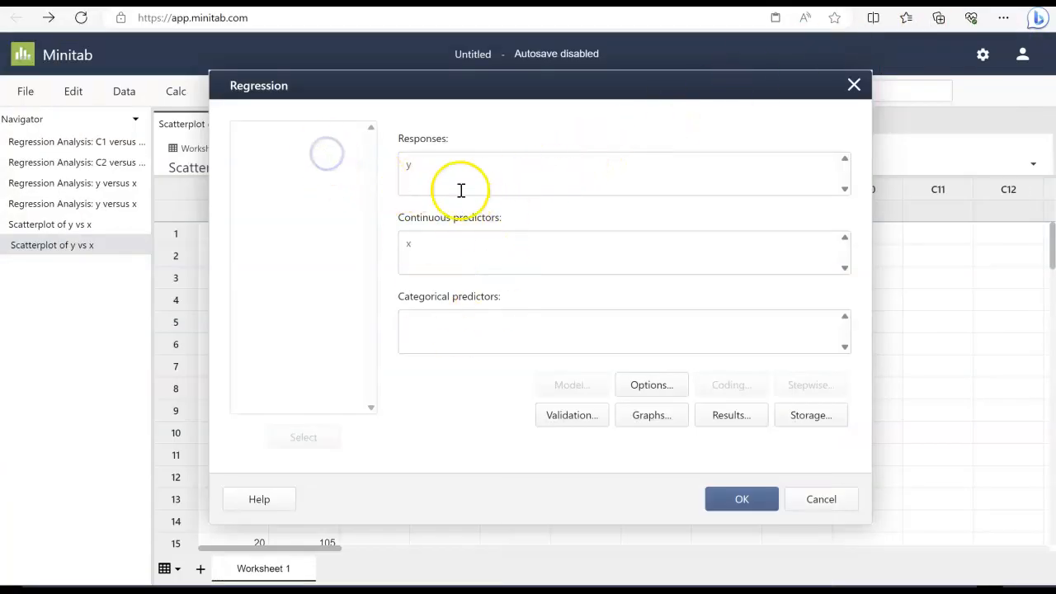
Fit a regression with WEIGHT as the response and AGE as the continuous predictor
drag(434, 171, 352, 180)
key(BackSpace)
drag(435, 243, 375, 249)
key(BackSpace)
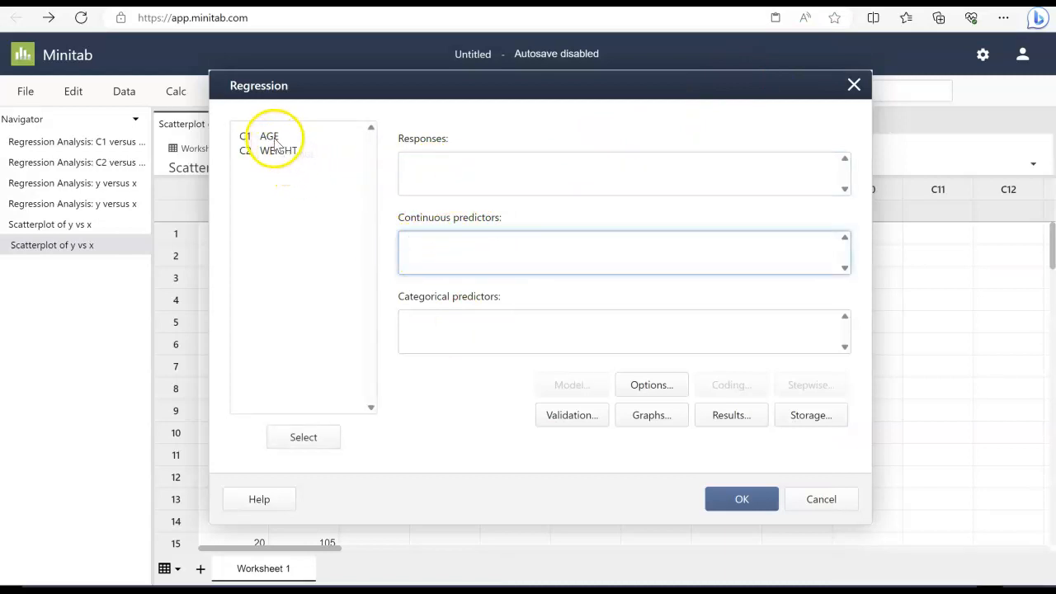
drag(290, 159, 384, 242)
click(290, 155)
key(Delete)
click(446, 174)
drag(280, 154, 445, 175)
click(445, 255)
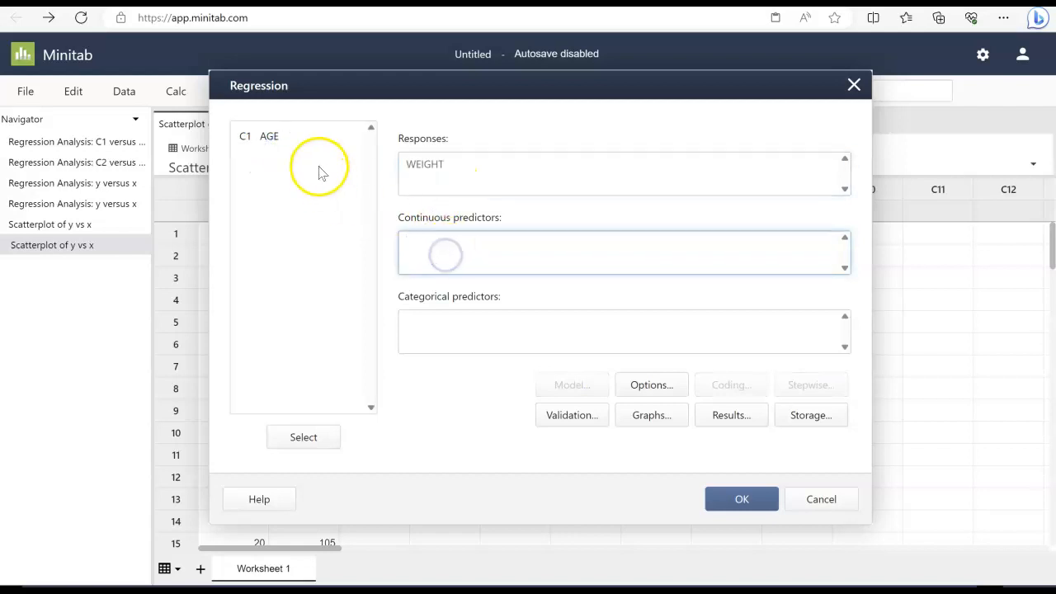
click(276, 137)
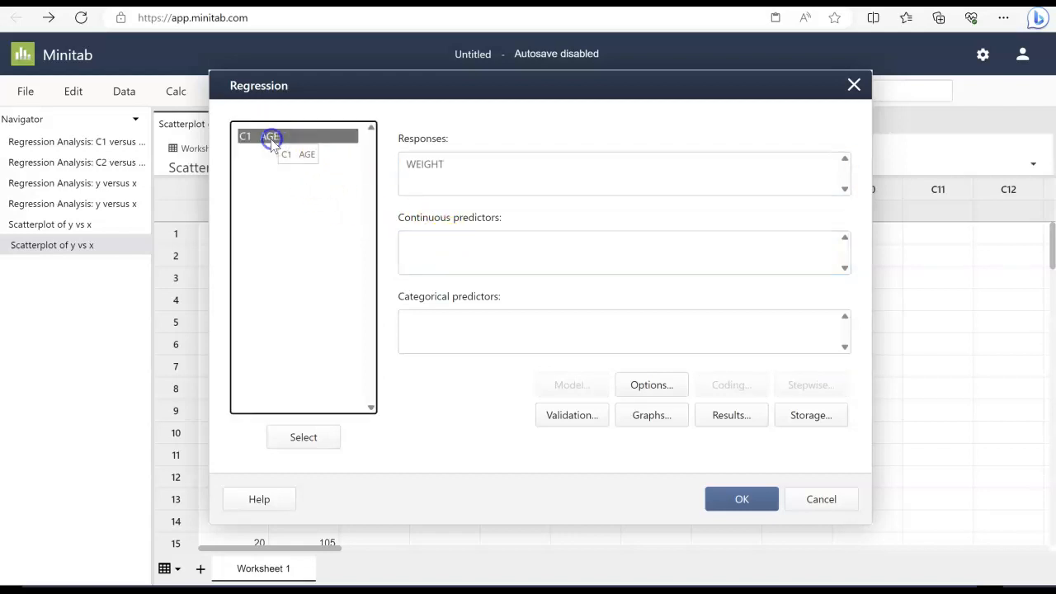
double_click(272, 137)
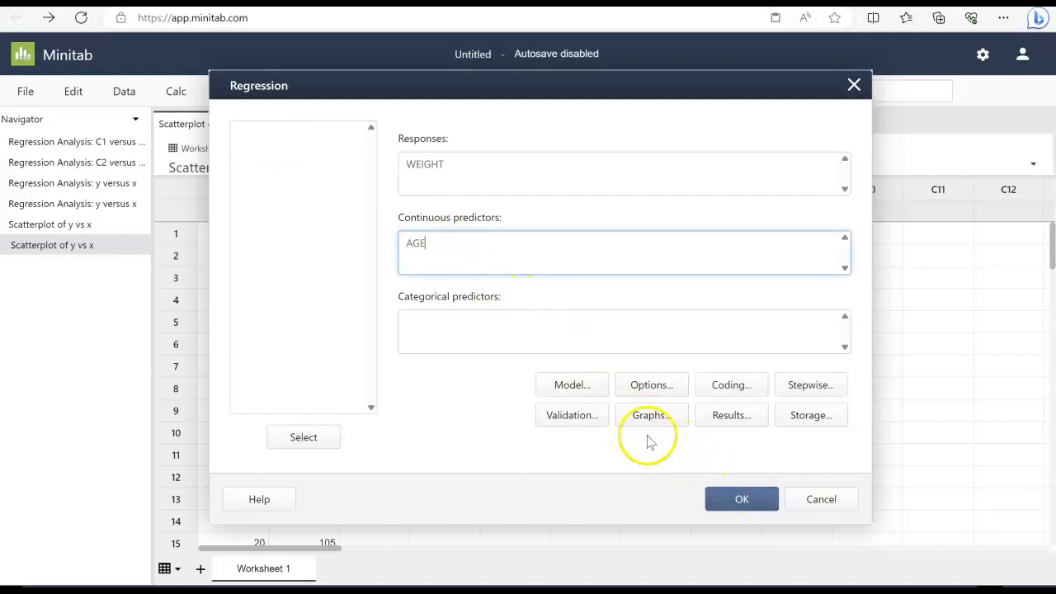
click(744, 500)
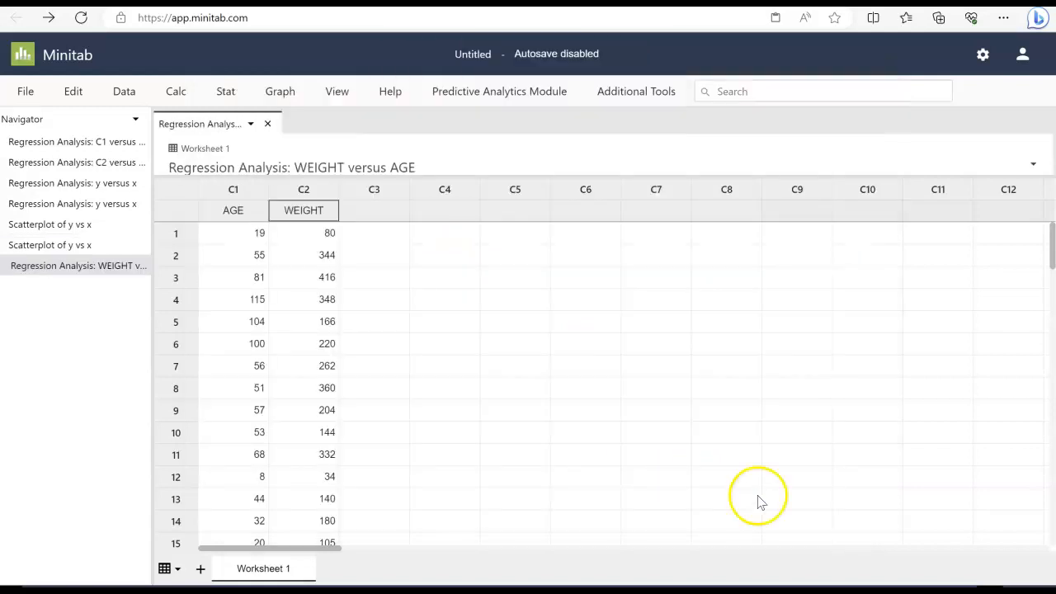
Enlarge the output pane and scroll to examine the regression equation and model summary
drag(570, 176, 584, 304)
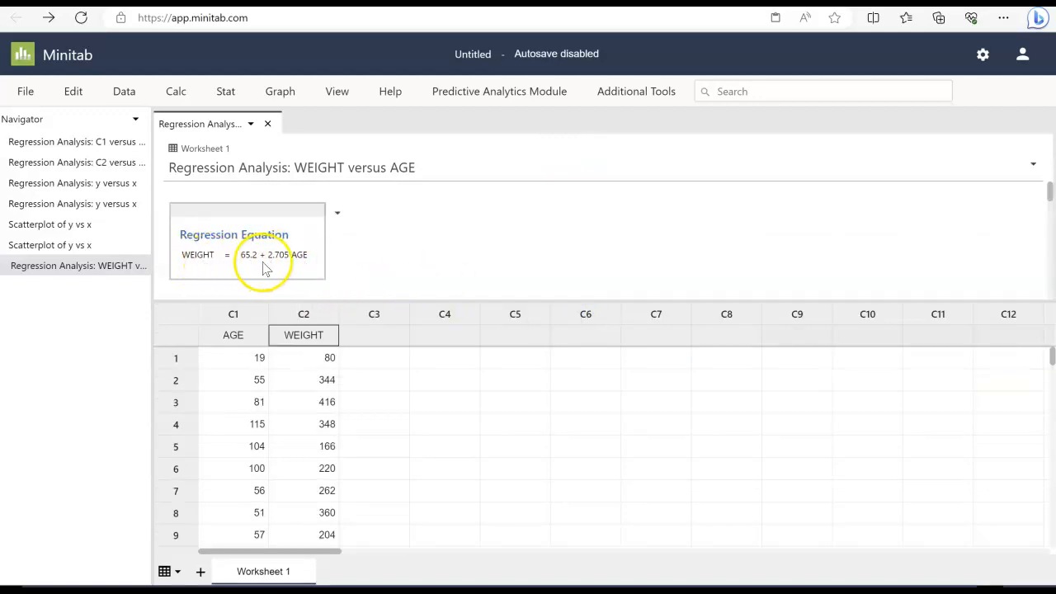
scroll(462, 234, down, 2)
scroll(466, 233, down, 5)
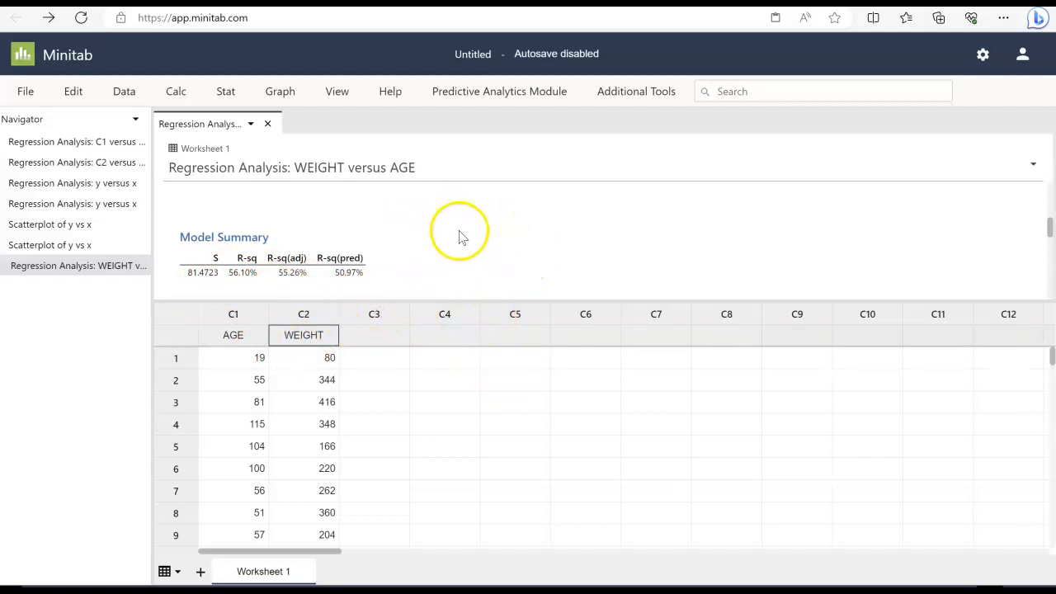
Create a simple scatterplot of WEIGHT versus AGE with a fitted regression line
click(279, 92)
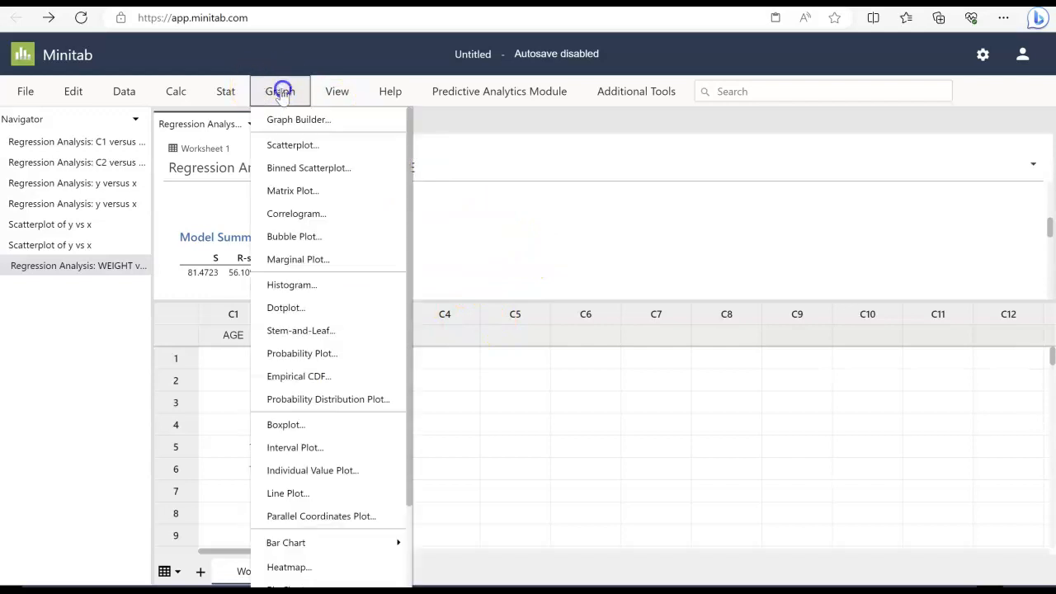
click(293, 144)
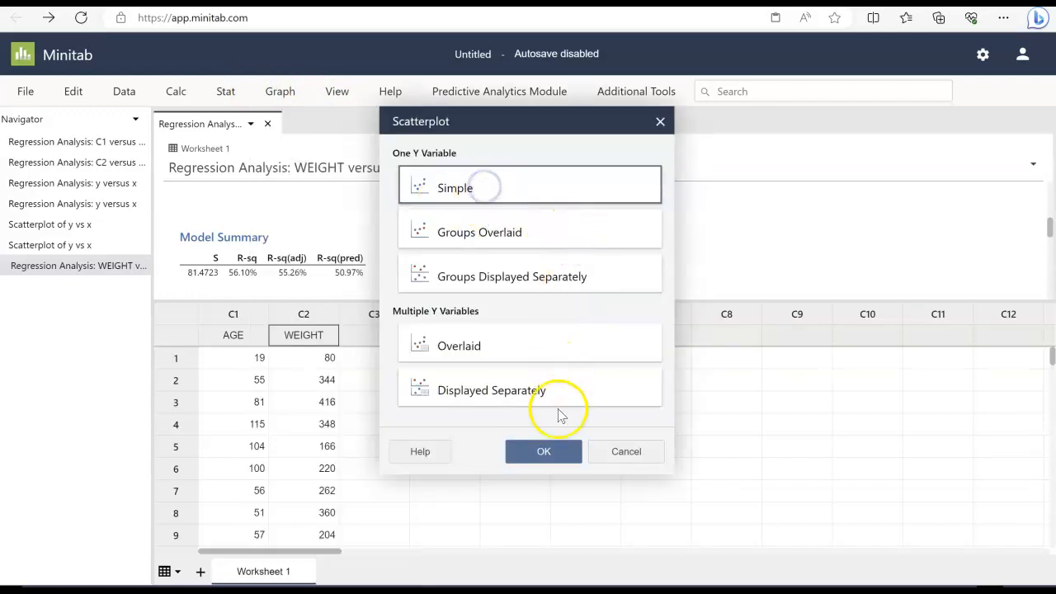
click(548, 451)
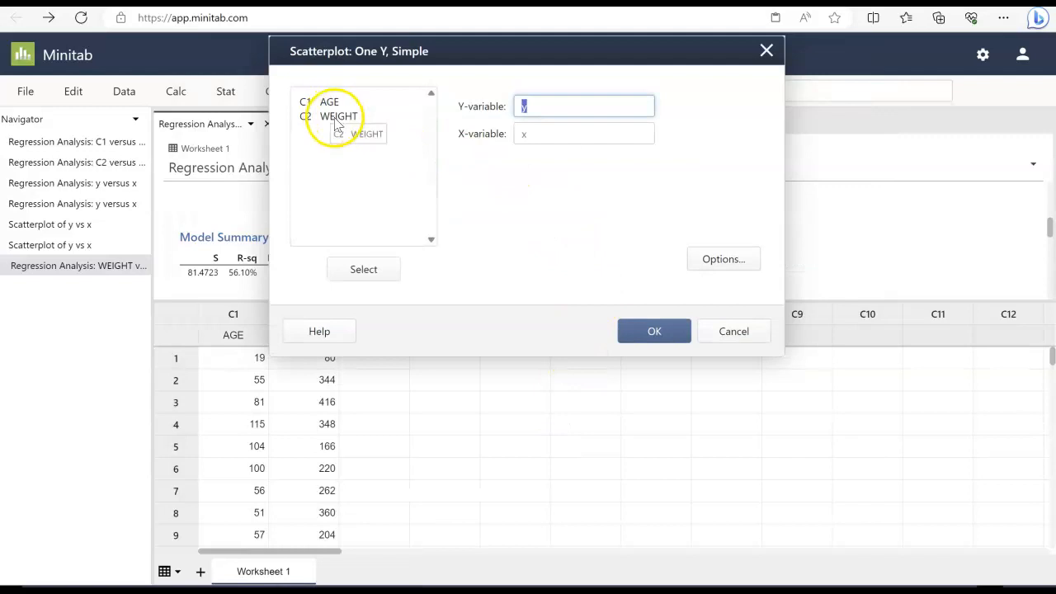
click(340, 116)
double_click(340, 119)
double_click(332, 103)
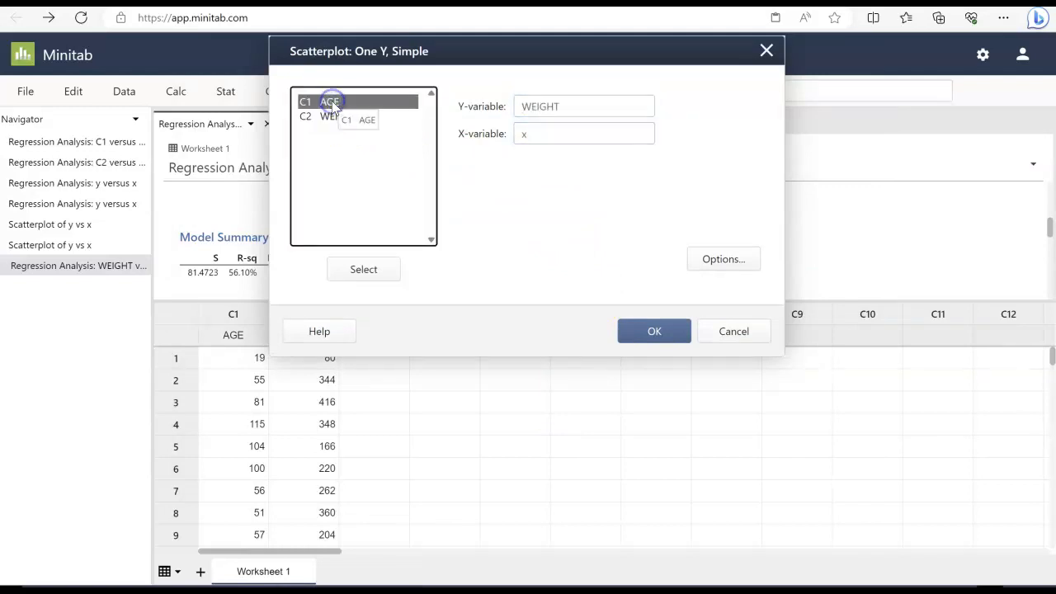
click(723, 259)
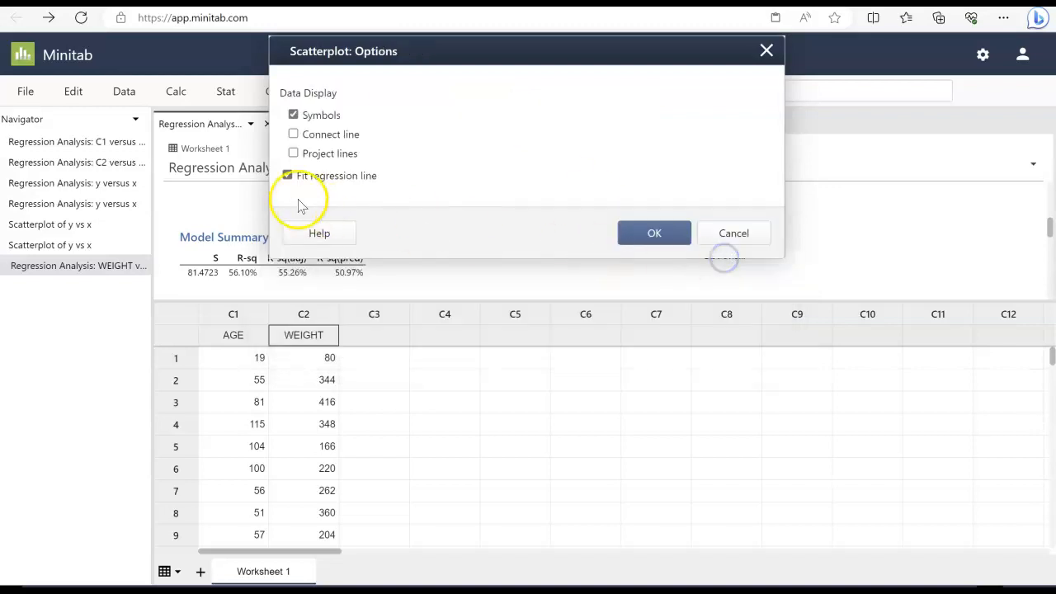
click(654, 235)
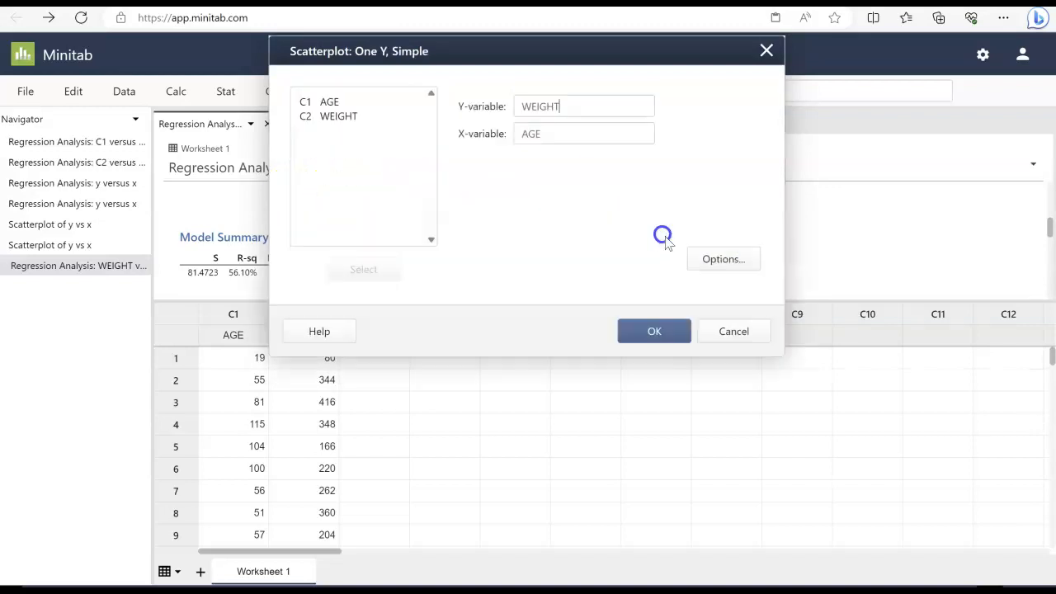
click(656, 340)
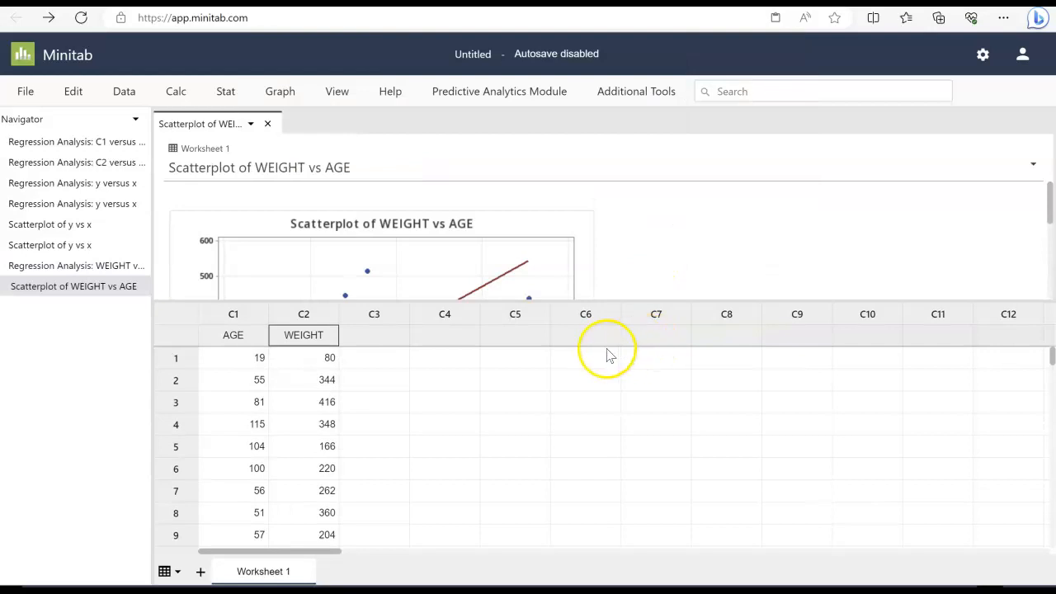
drag(646, 303, 655, 513)
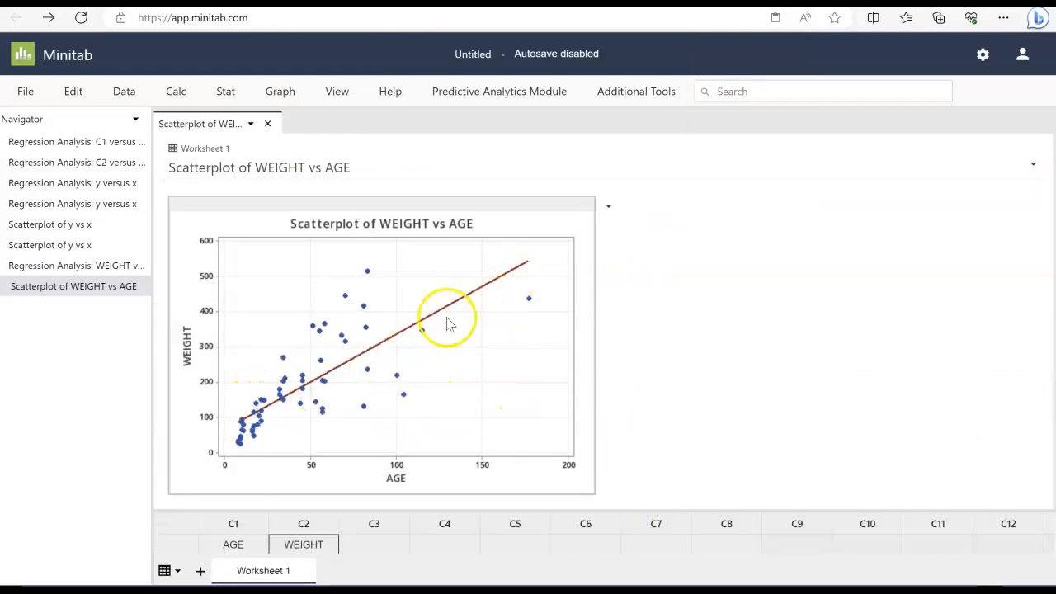